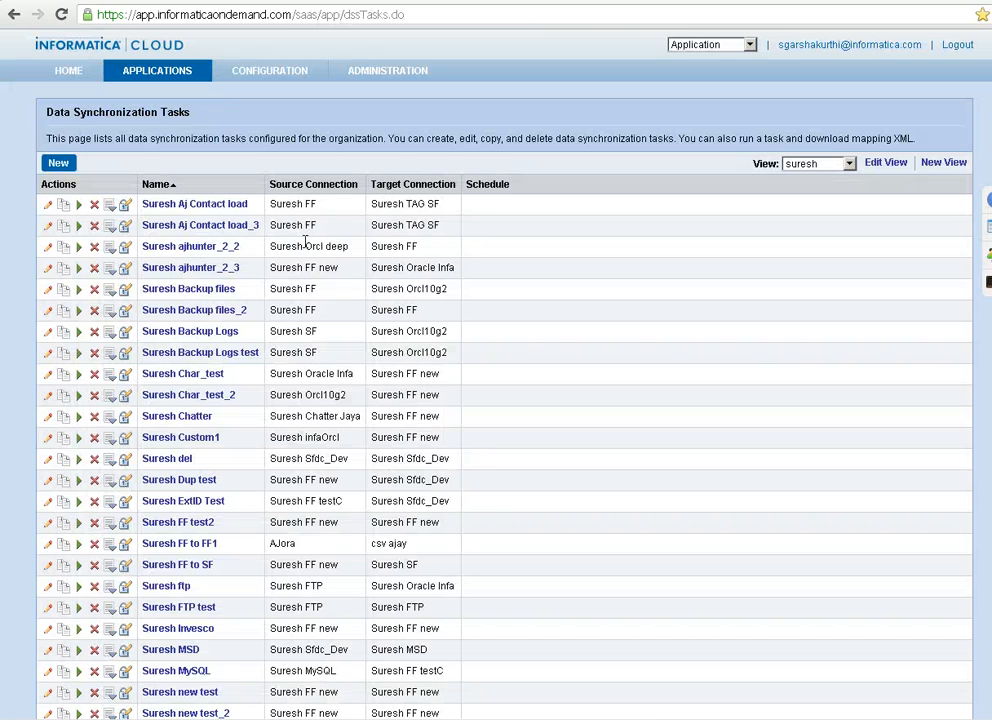
Run the Backup files data synchronization task that loads into Orcl10g2, and accept running it in the background.
{"action": "left_click", "coordinate": [78, 289]}
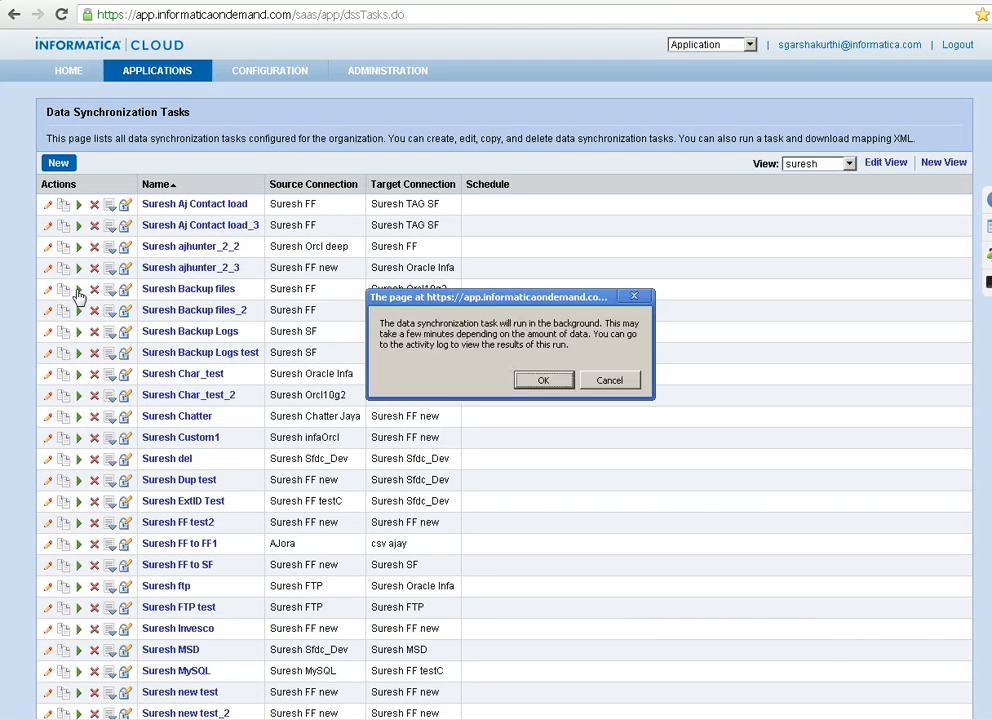
{"action": "left_click", "coordinate": [548, 380]}
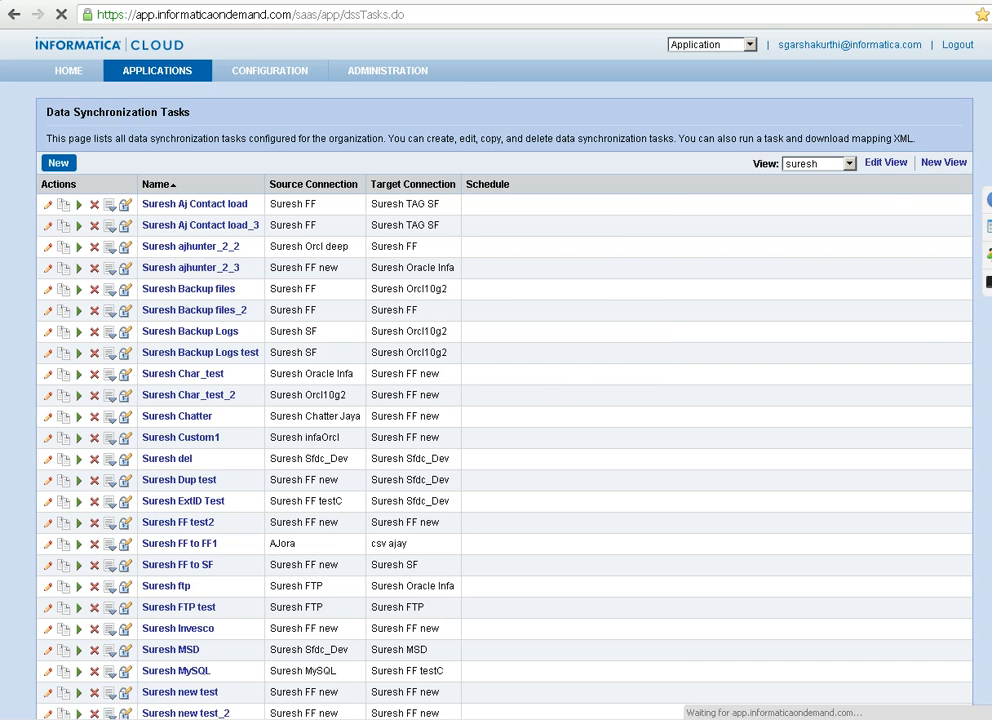
{"action": "left_click", "coordinate": [112, 711]}
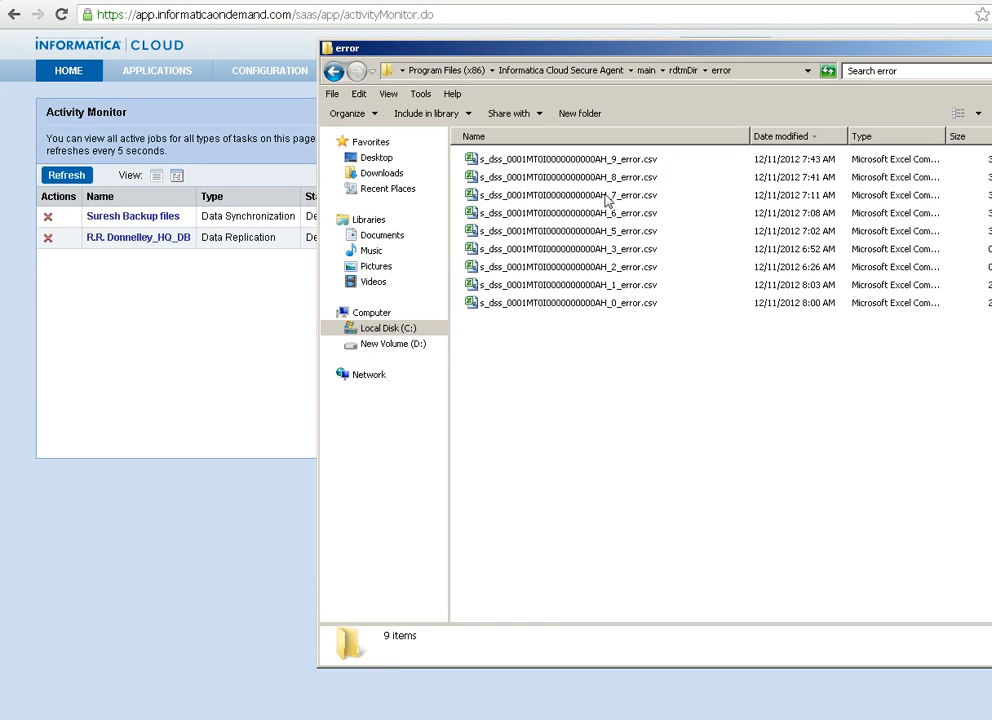
{"action": "left_click", "coordinate": [590, 287]}
{"action": "left_click", "coordinate": [591, 271]}
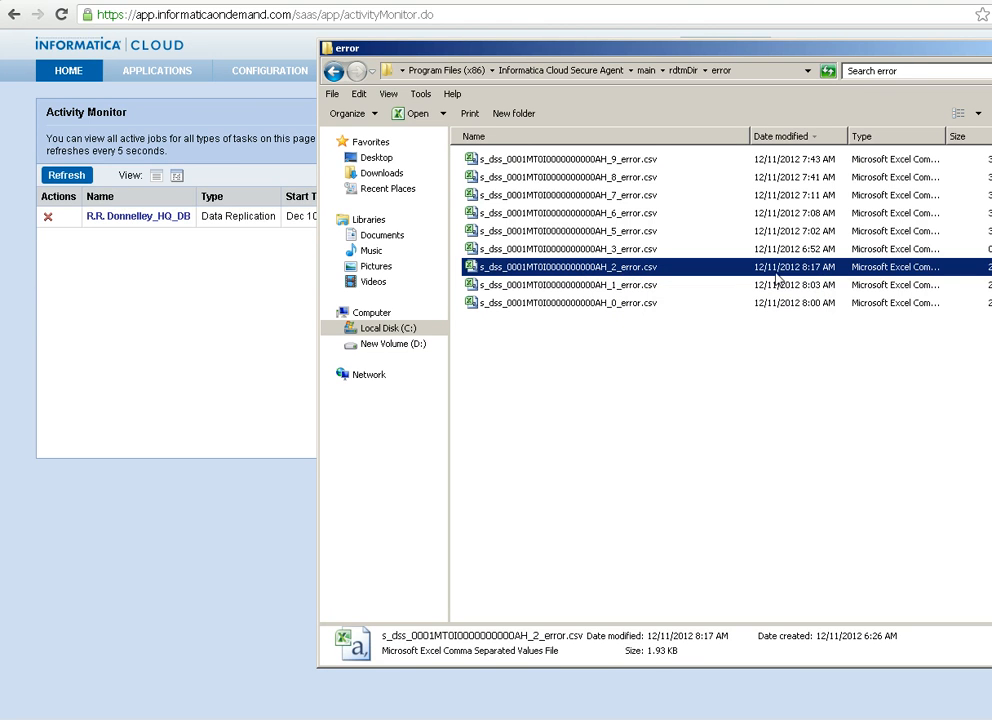
Return to the browser, open the Activity Log, and highlight the latest Backup files run.
{"action": "left_click", "coordinate": [206, 306]}
{"action": "mouse_move", "coordinate": [70, 76]}
{"action": "left_click", "coordinate": [74, 100]}
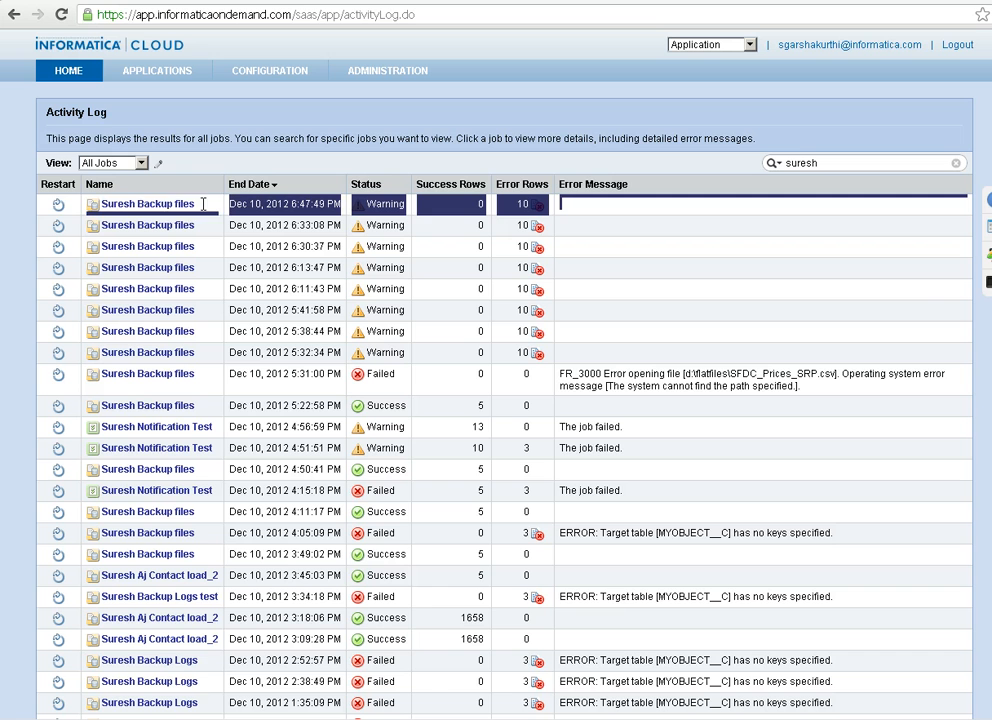
{"action": "left_click_drag", "start_coordinate": [203, 204], "coordinate": [72, 203]}
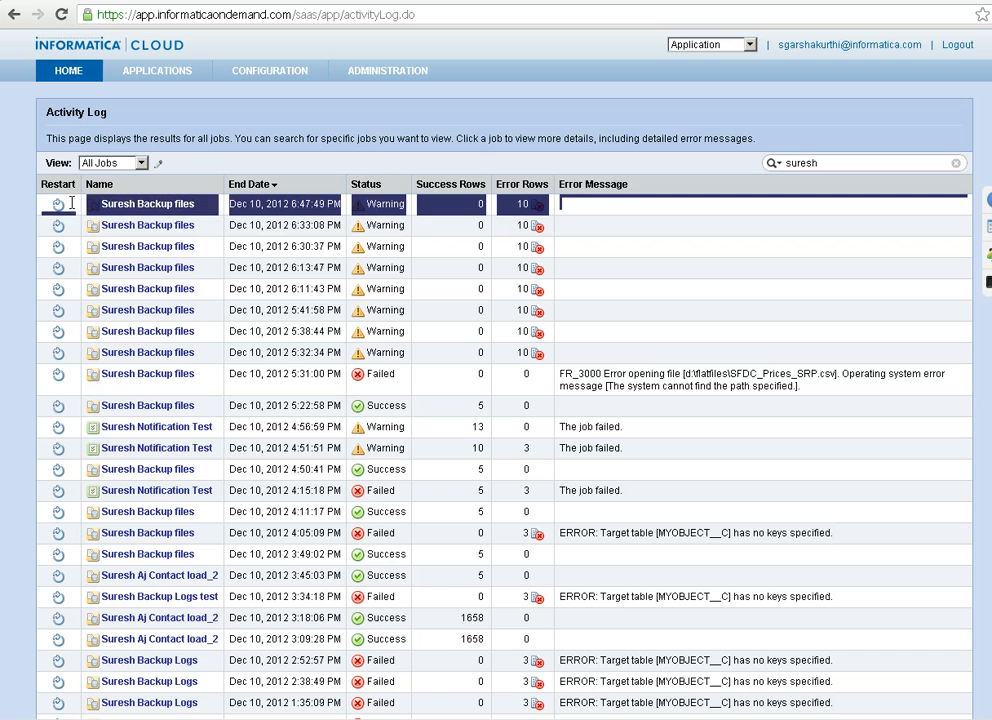
Switch back to the error folder in File Explorer and examine the error files for the latest run.
{"action": "left_click", "coordinate": [140, 719]}
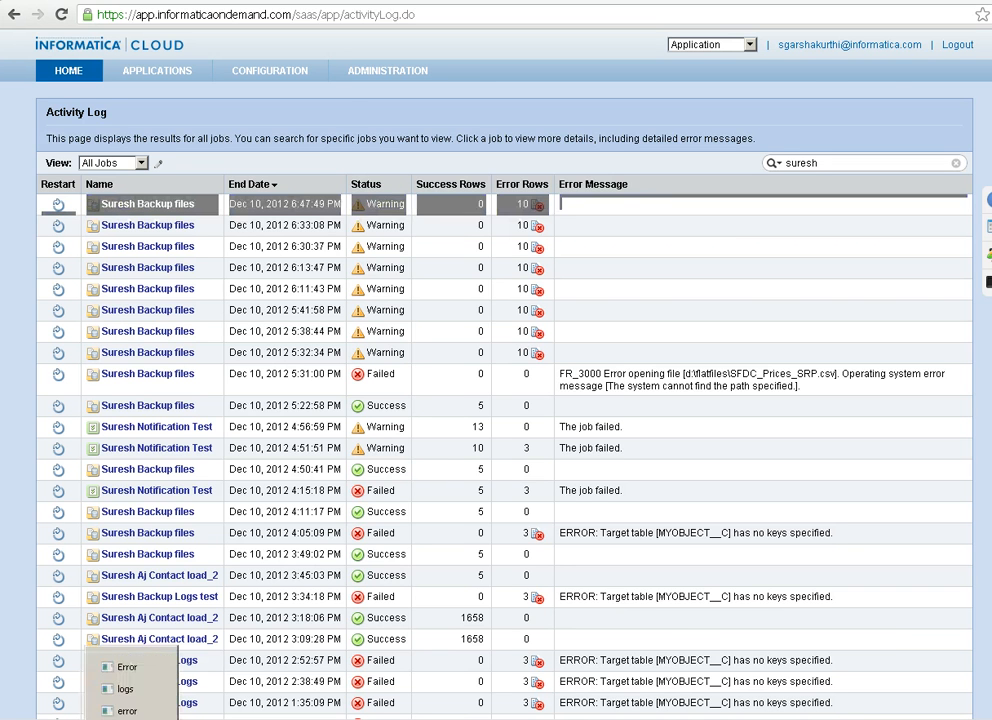
{"action": "left_click", "coordinate": [127, 710]}
{"action": "left_click", "coordinate": [595, 386]}
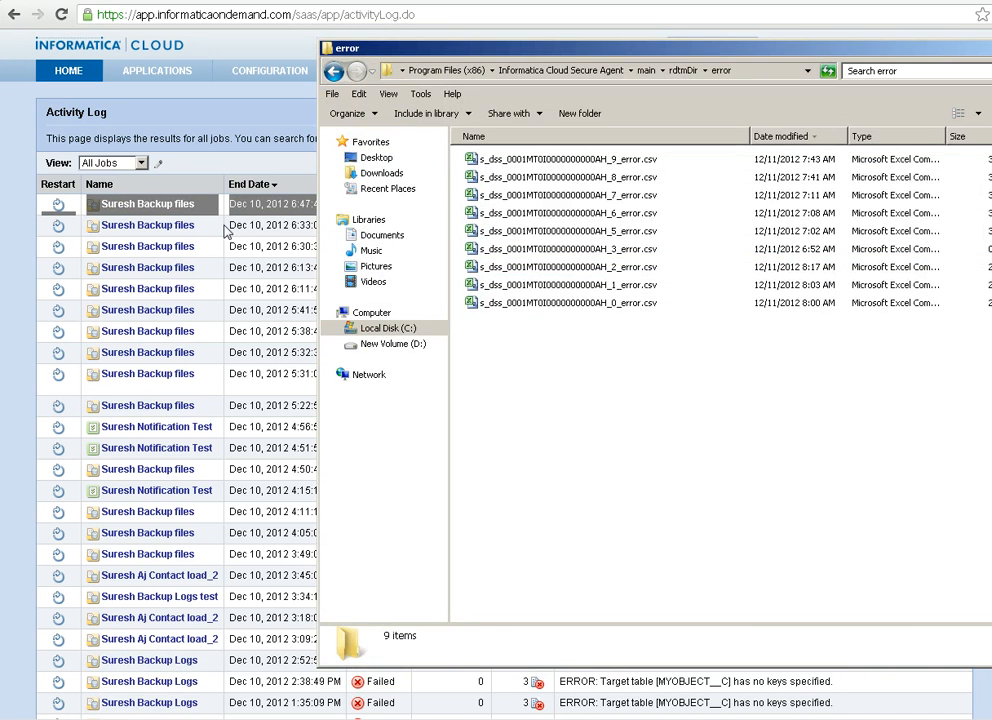
Switch to the browser and read the community article on archiving files using a postprocessing command, through to finding the task name.
{"action": "left_click", "coordinate": [225, 232]}
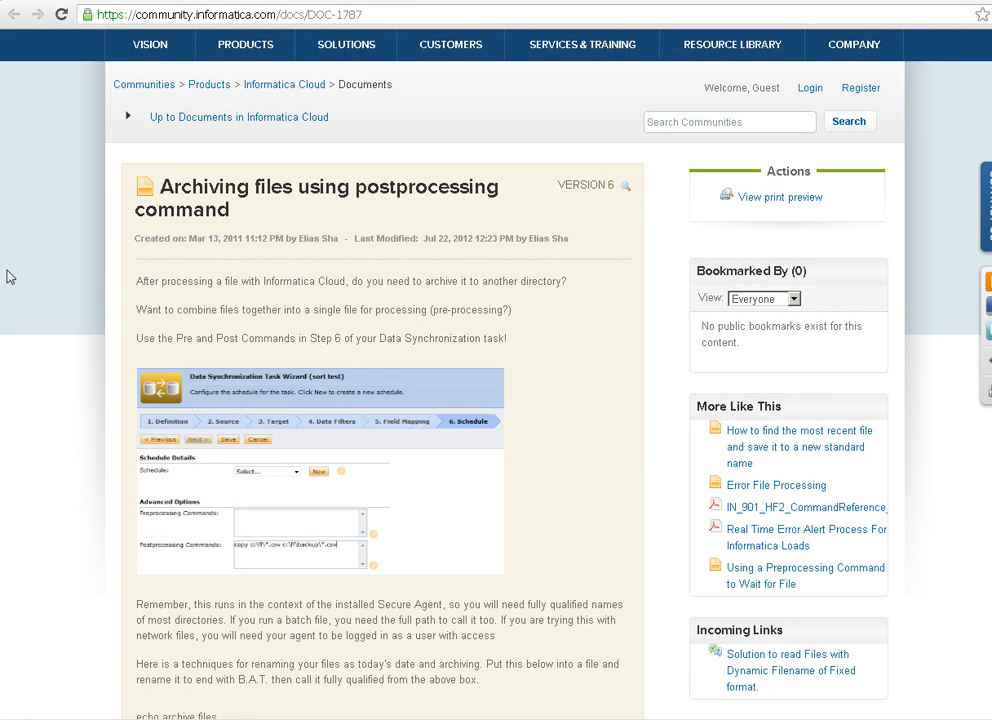
{"action": "scroll", "coordinate": [8, 277], "scroll_direction": "down", "scroll_amount": 7}
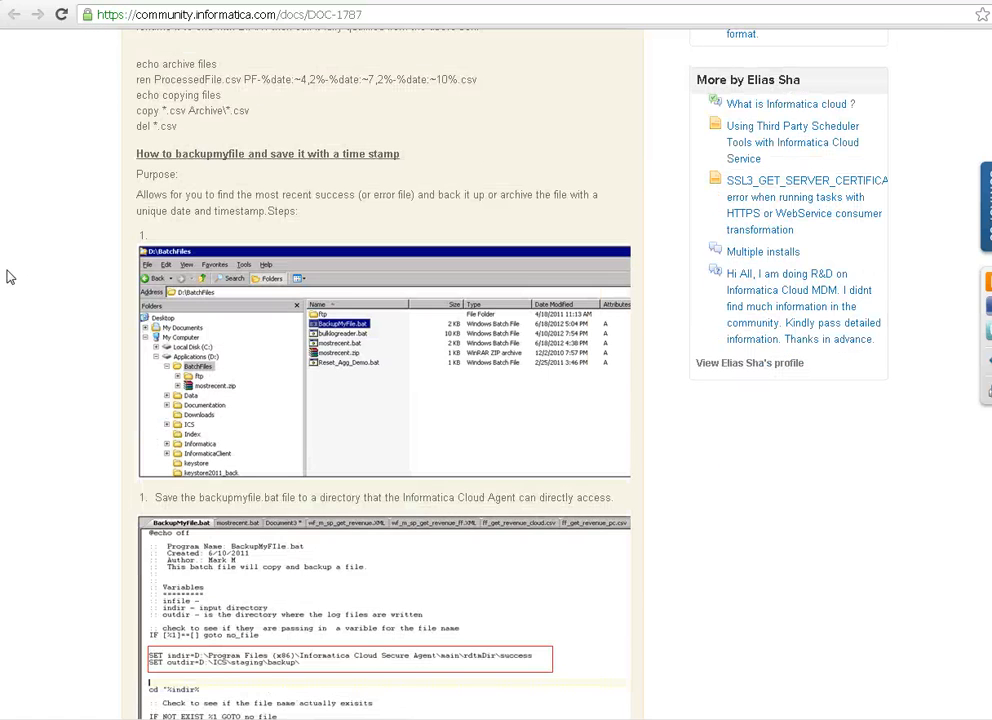
{"action": "scroll", "coordinate": [8, 277], "scroll_direction": "down", "scroll_amount": 4}
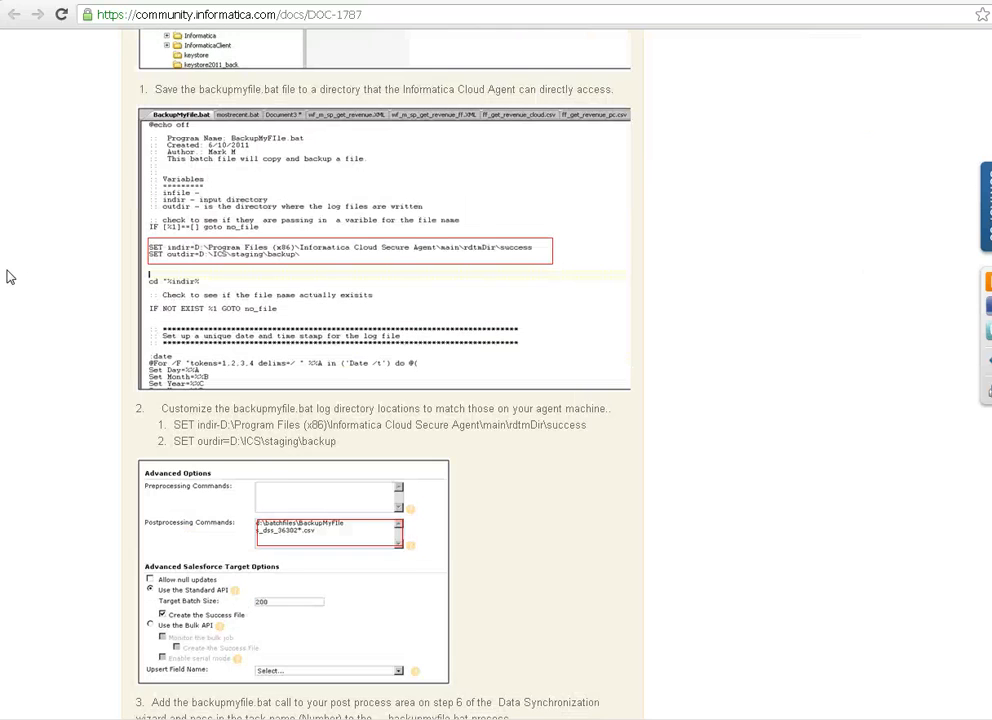
{"action": "scroll", "coordinate": [8, 277], "scroll_direction": "down", "scroll_amount": 1}
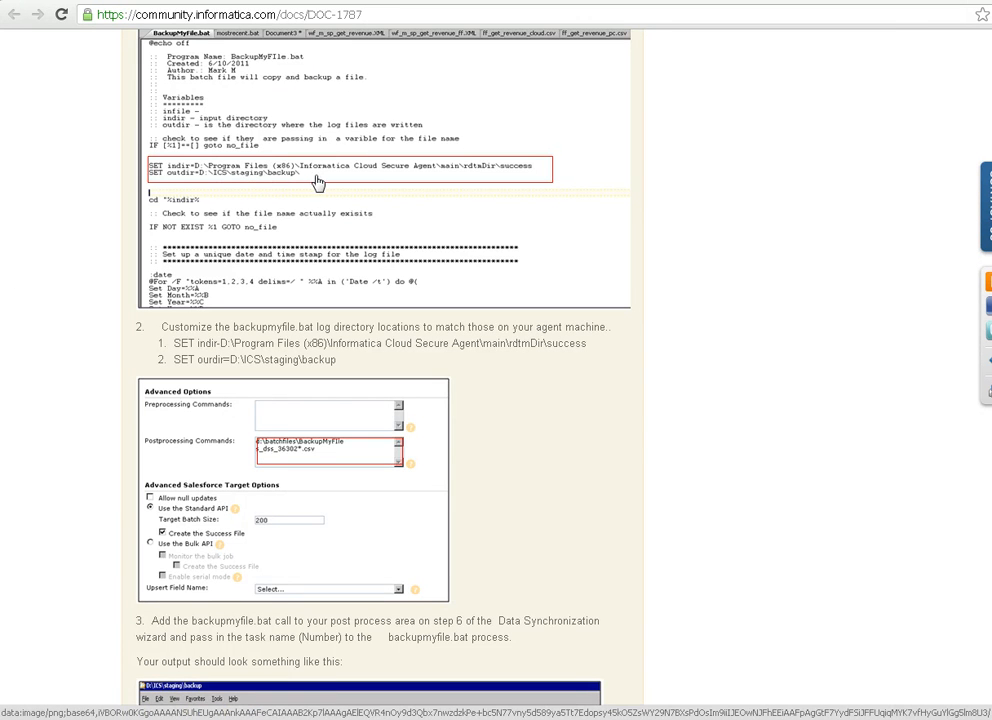
{"action": "scroll", "coordinate": [8, 348], "scroll_direction": "down", "scroll_amount": 5}
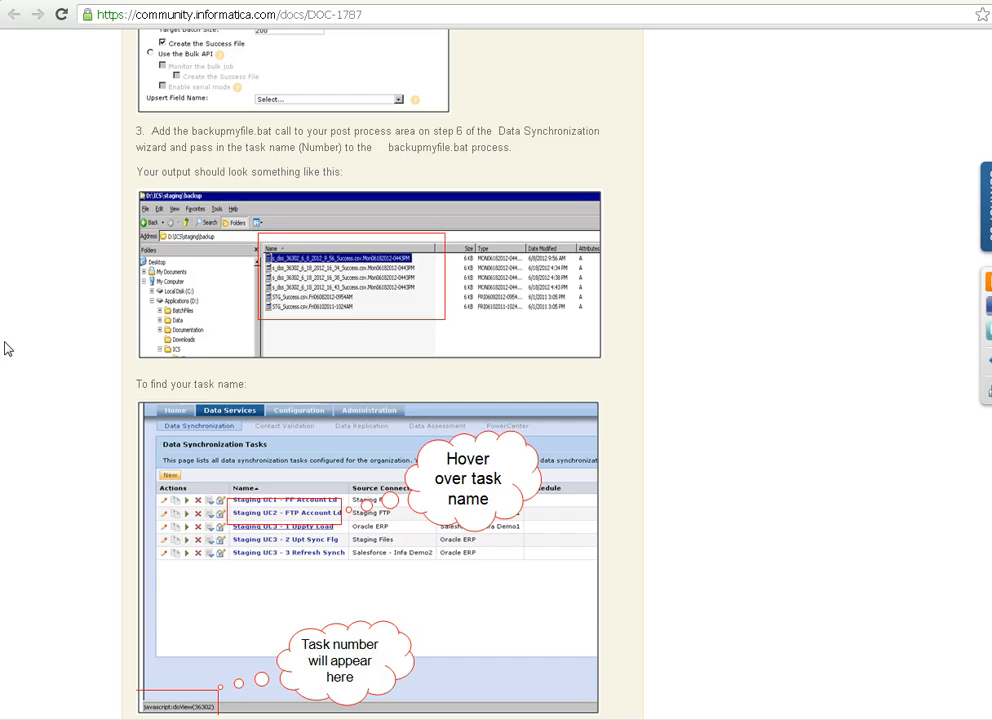
{"action": "scroll", "coordinate": [60, 345], "scroll_direction": "down", "scroll_amount": 3}
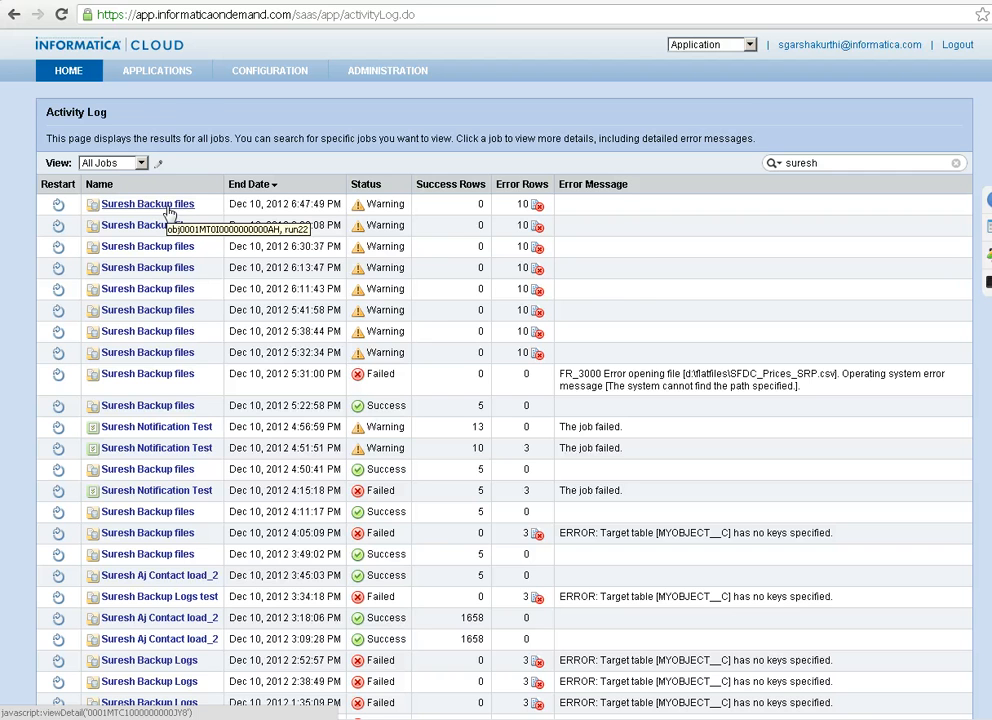
Open the Backup files task from its latest run in the activity log and edit it at the Schedule stage.
{"action": "left_click", "coordinate": [170, 208]}
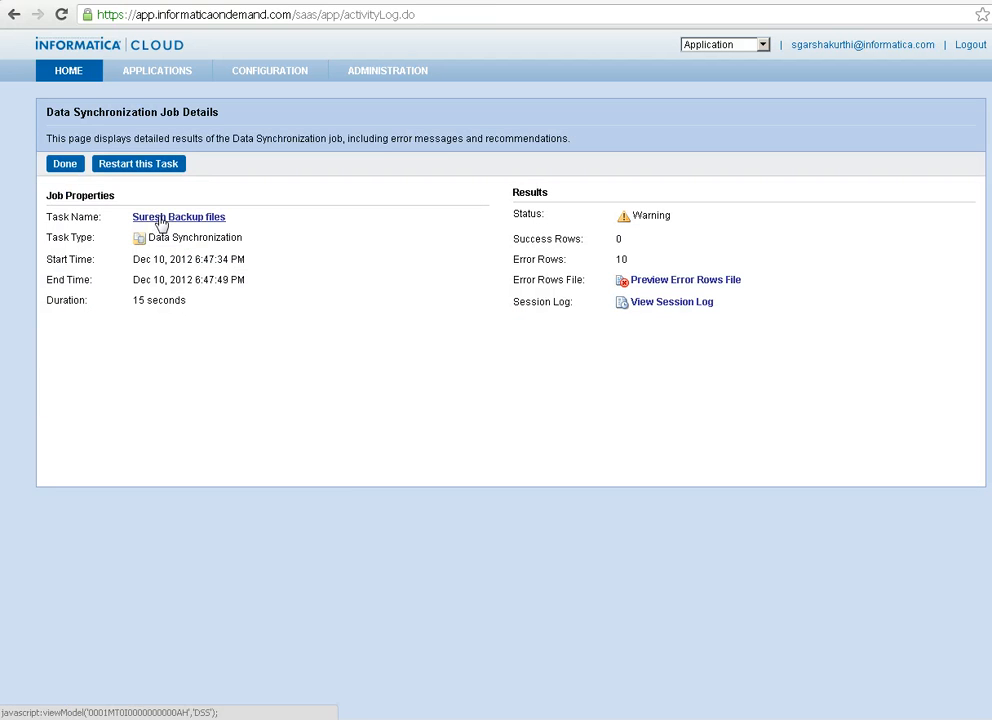
{"action": "left_click", "coordinate": [160, 220]}
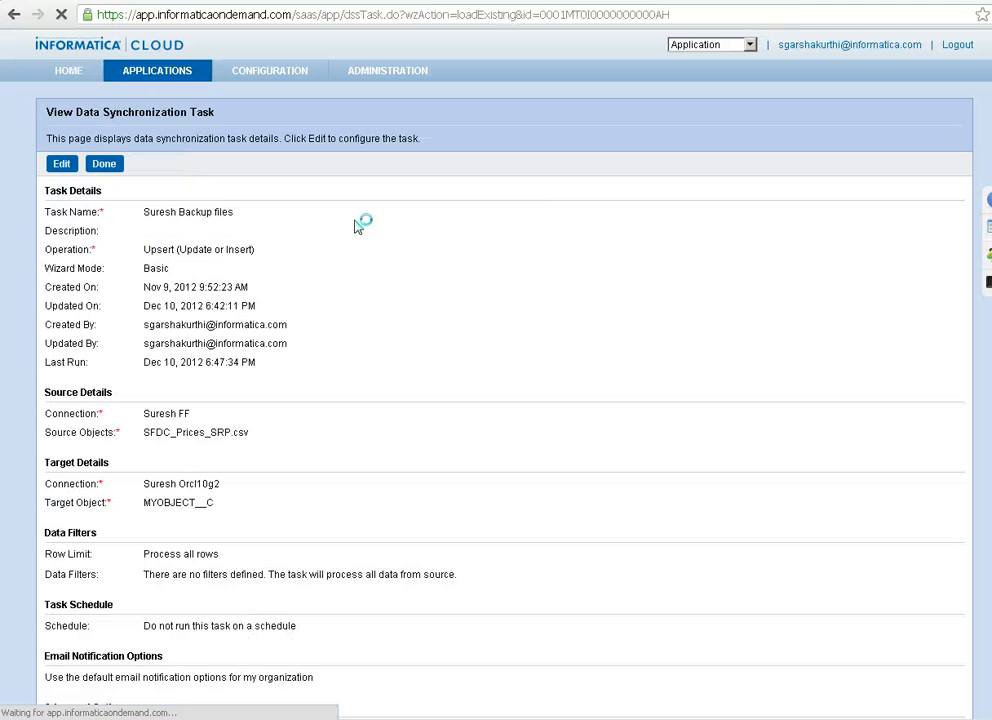
{"action": "left_click", "coordinate": [63, 165]}
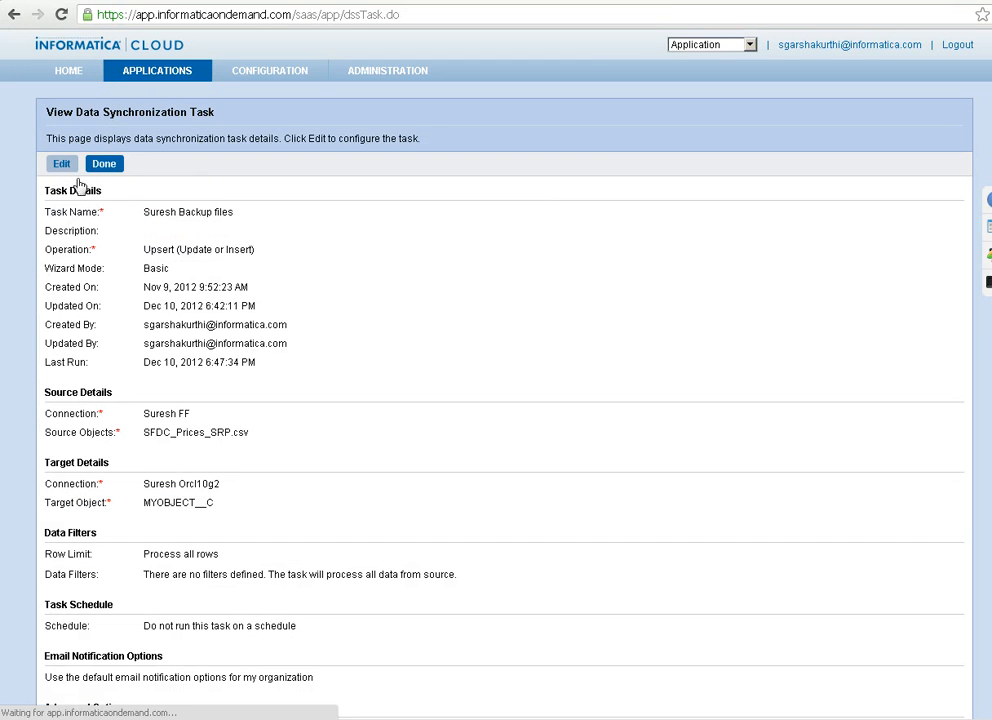
{"action": "left_click", "coordinate": [530, 190]}
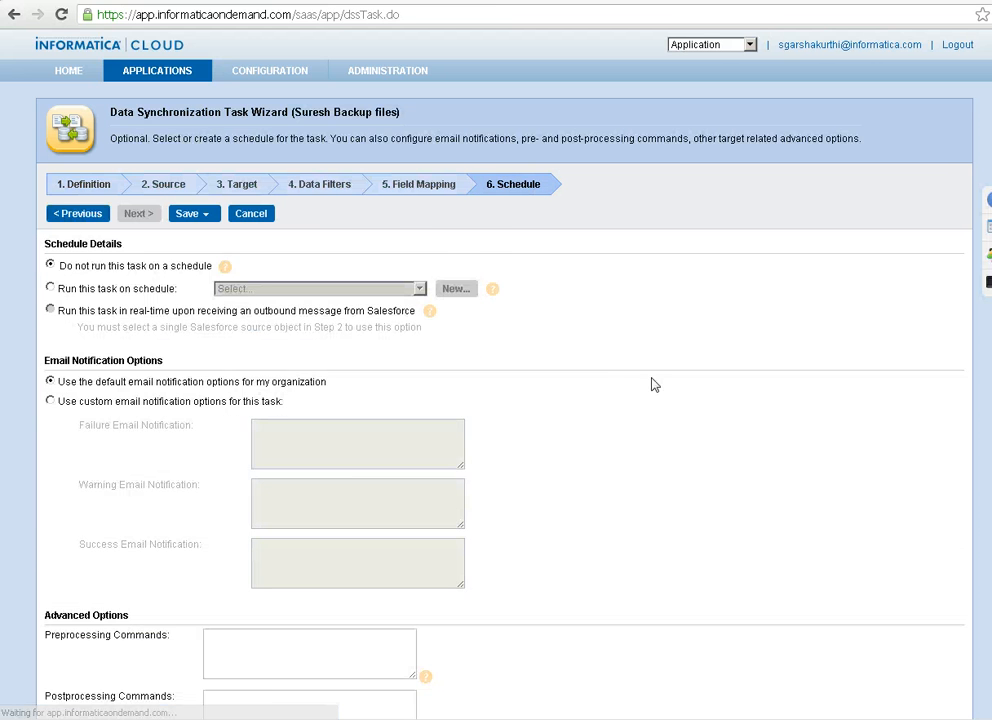
{"action": "scroll", "coordinate": [600, 389], "scroll_direction": "down", "scroll_amount": 2}
{"action": "left_click", "coordinate": [262, 555]}
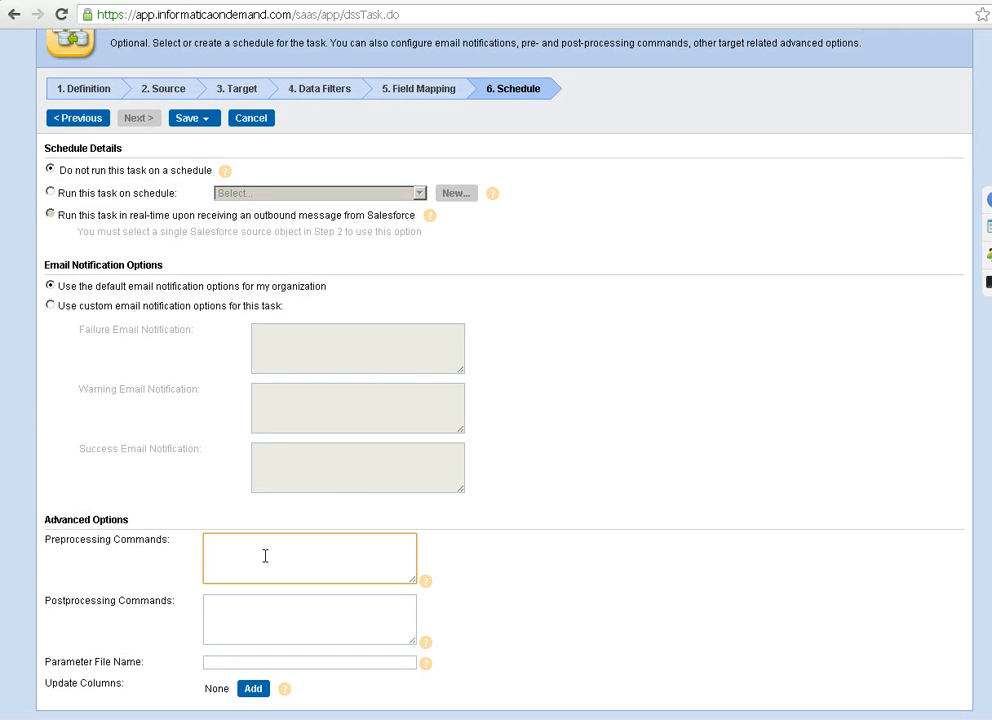
{"action": "left_click", "coordinate": [240, 618]}
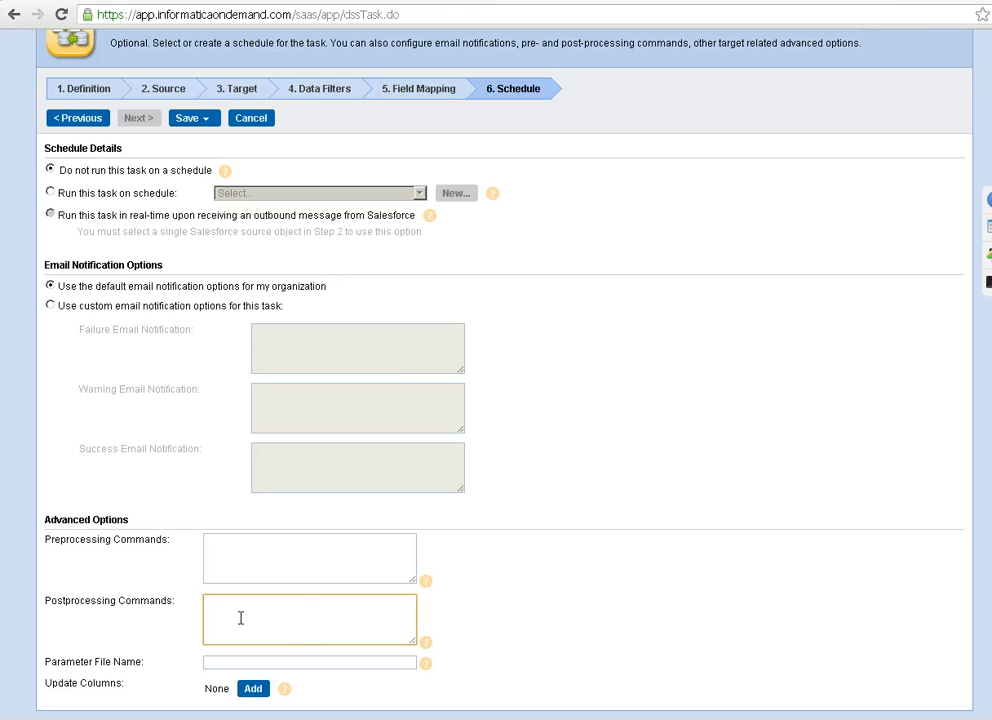
{"action": "key", "text": "ctrl+v"}
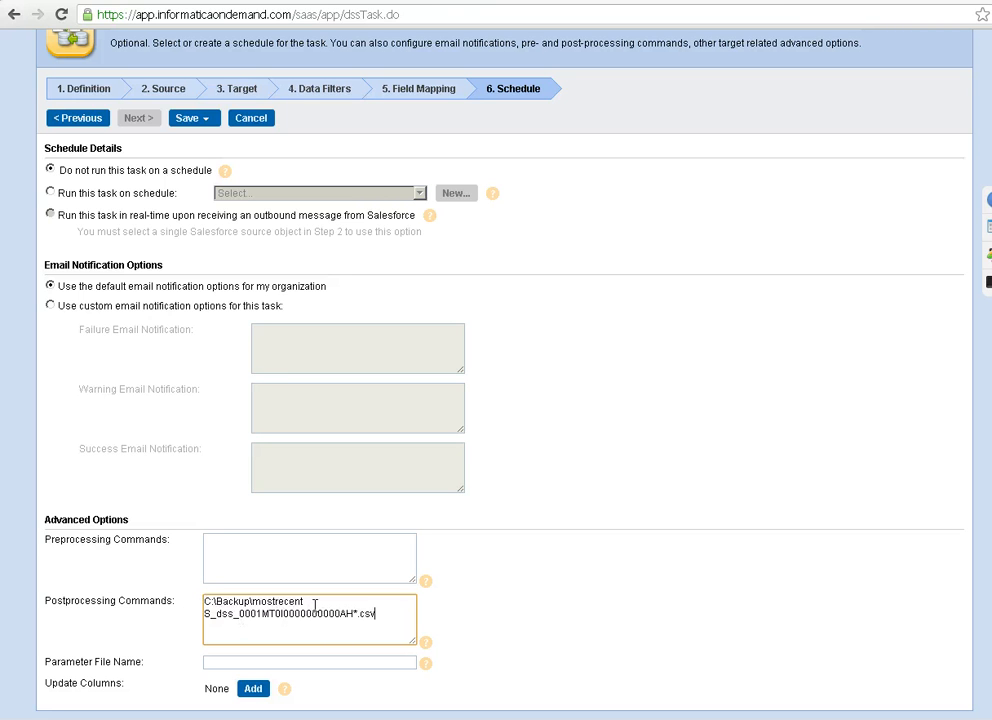
{"action": "left_click_drag", "start_coordinate": [305, 601], "coordinate": [207, 600]}
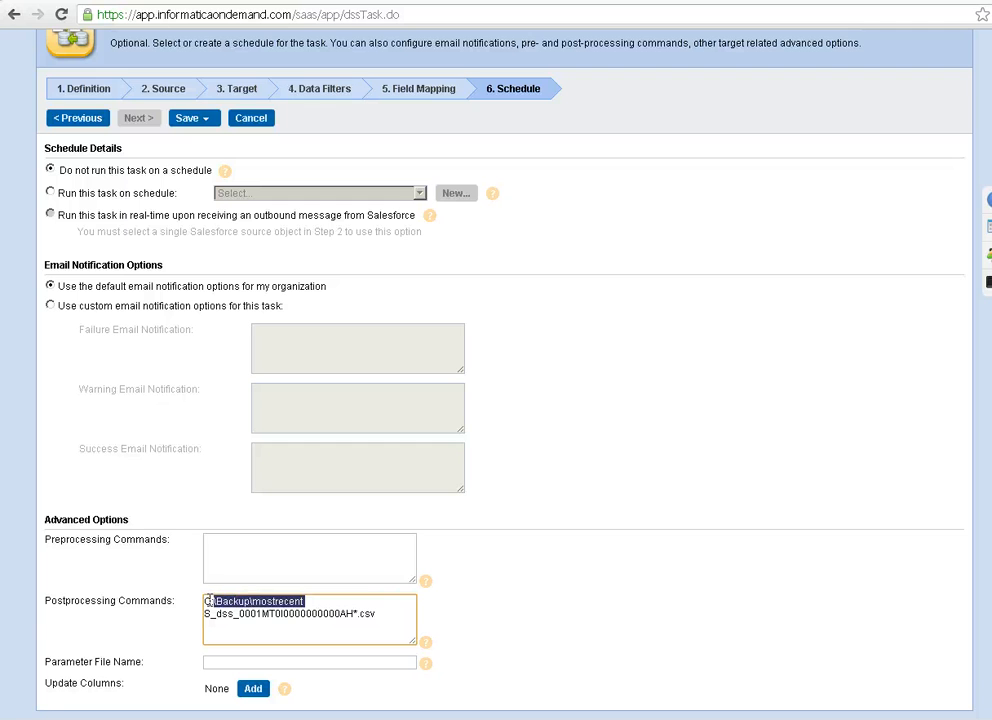
{"action": "left_click", "coordinate": [308, 601]}
Switch to File Explorer, go to the C:\Backup folder, and open mostrecent.bat in Notepad++.
{"action": "left_click", "coordinate": [130, 719]}
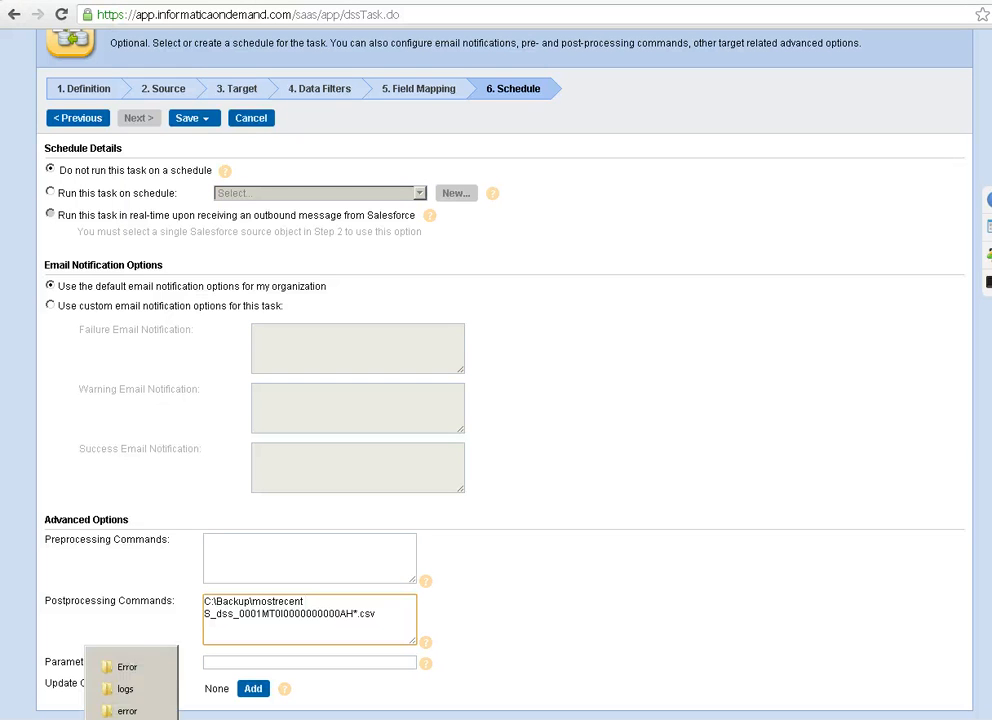
{"action": "left_click", "coordinate": [124, 666]}
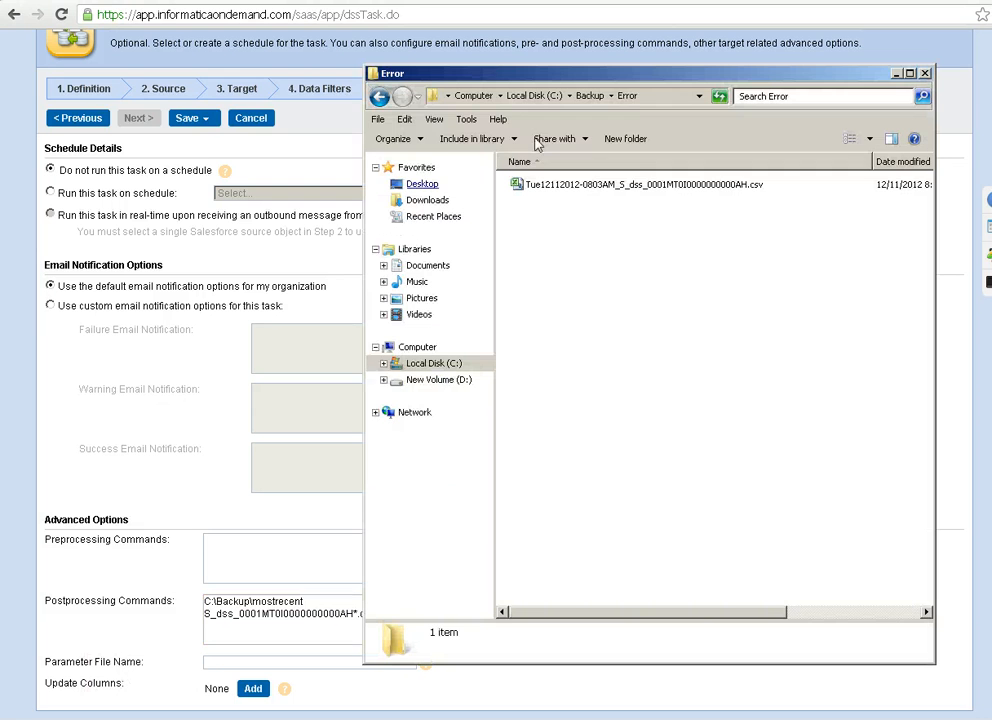
{"action": "left_click", "coordinate": [379, 96]}
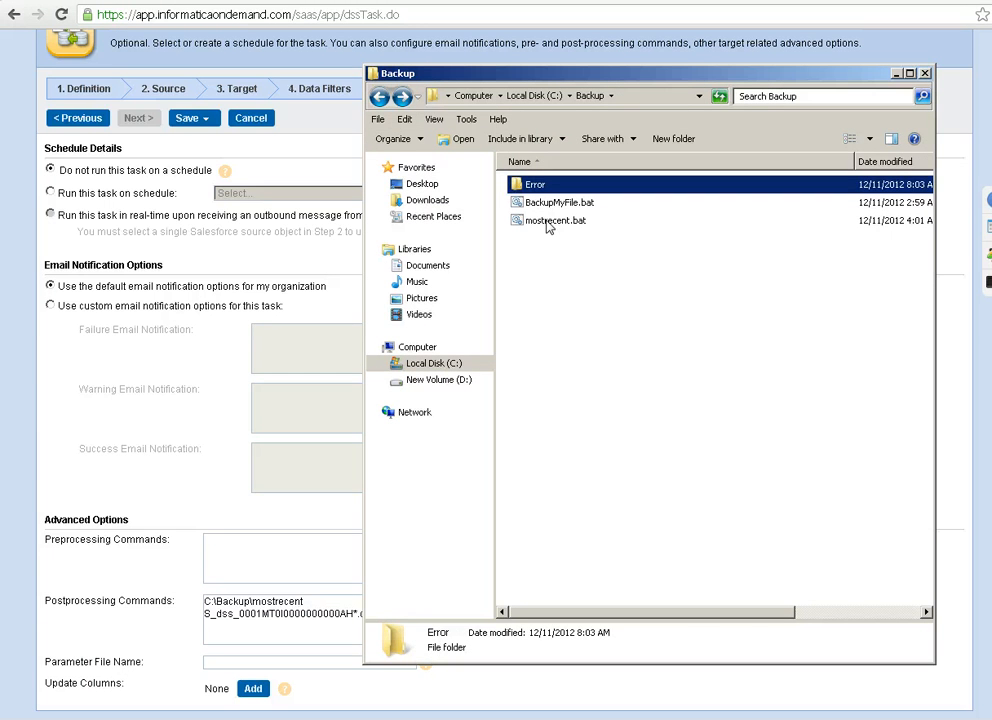
{"action": "right_click", "coordinate": [550, 221]}
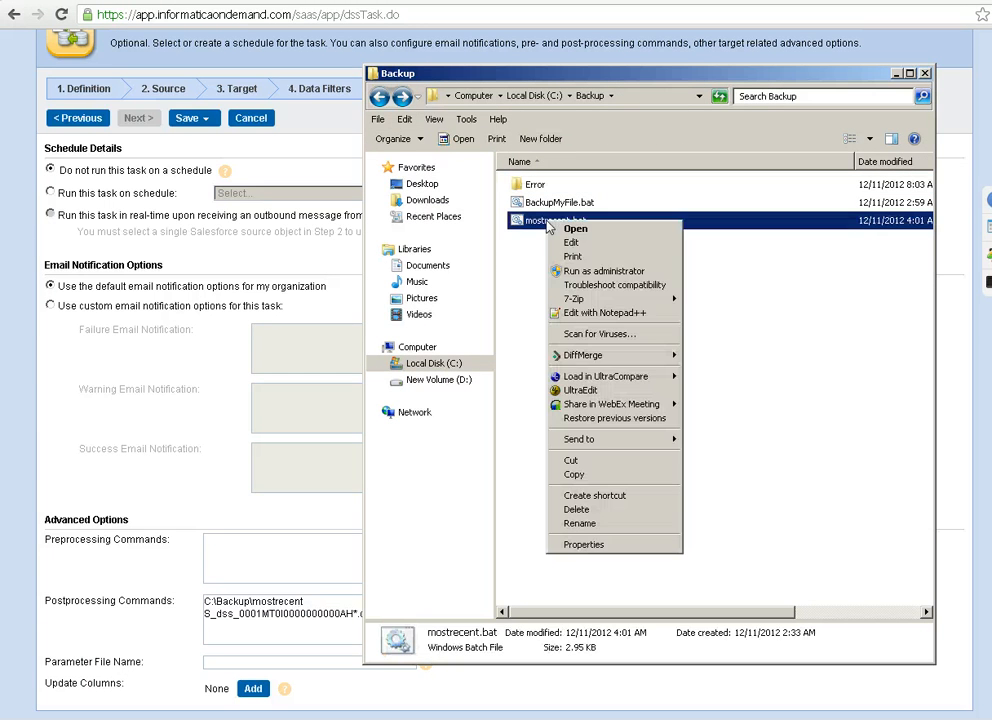
{"action": "left_click", "coordinate": [603, 313]}
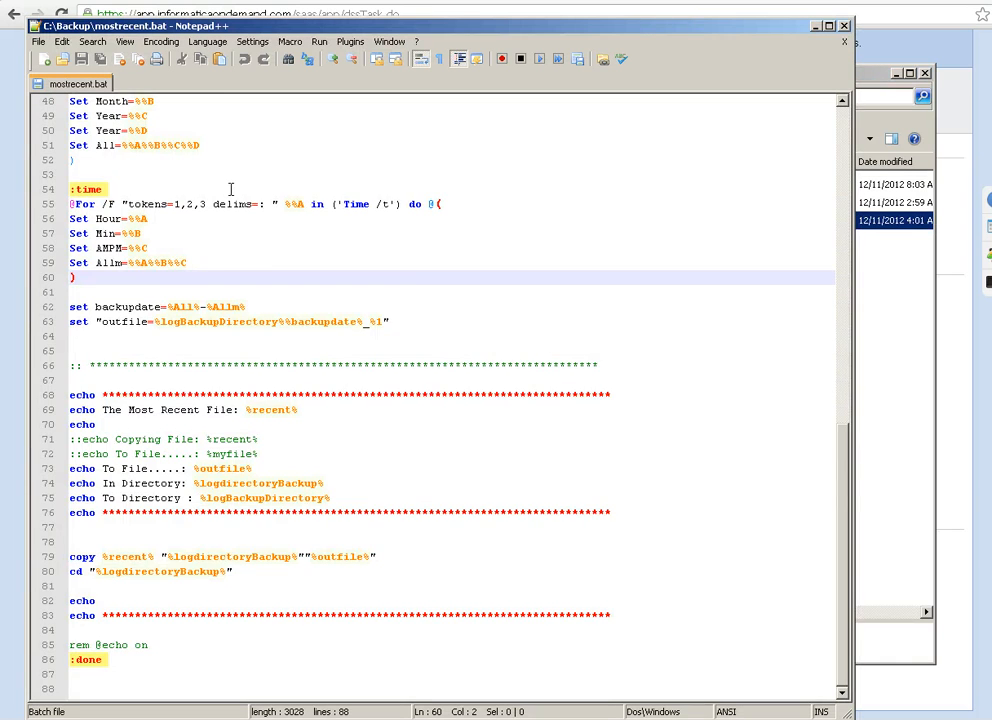
Examine the logdirectory and logBackupDirectory paths in the variables section of mostrecent.bat.
{"action": "scroll", "coordinate": [323, 255], "scroll_direction": "up", "scroll_amount": 14}
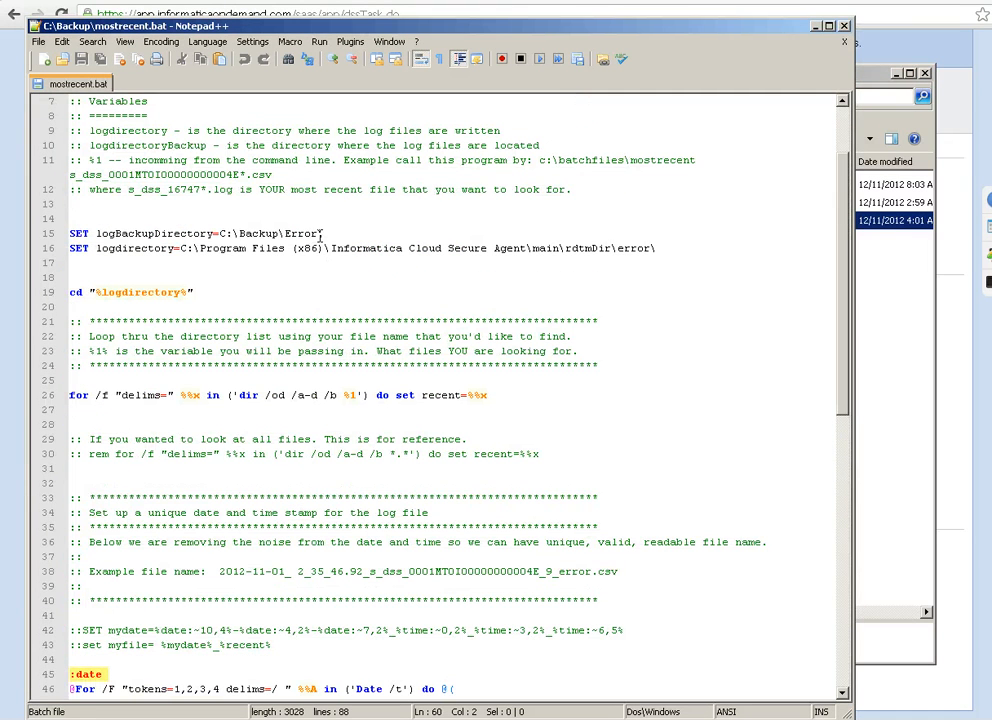
{"action": "mouse_move", "coordinate": [181, 248]}
{"action": "left_mouse_down"}
{"action": "mouse_move", "coordinate": [658, 248]}
{"action": "mouse_move", "coordinate": [181, 250]}
{"action": "left_mouse_up"}
{"action": "left_click", "coordinate": [660, 250]}
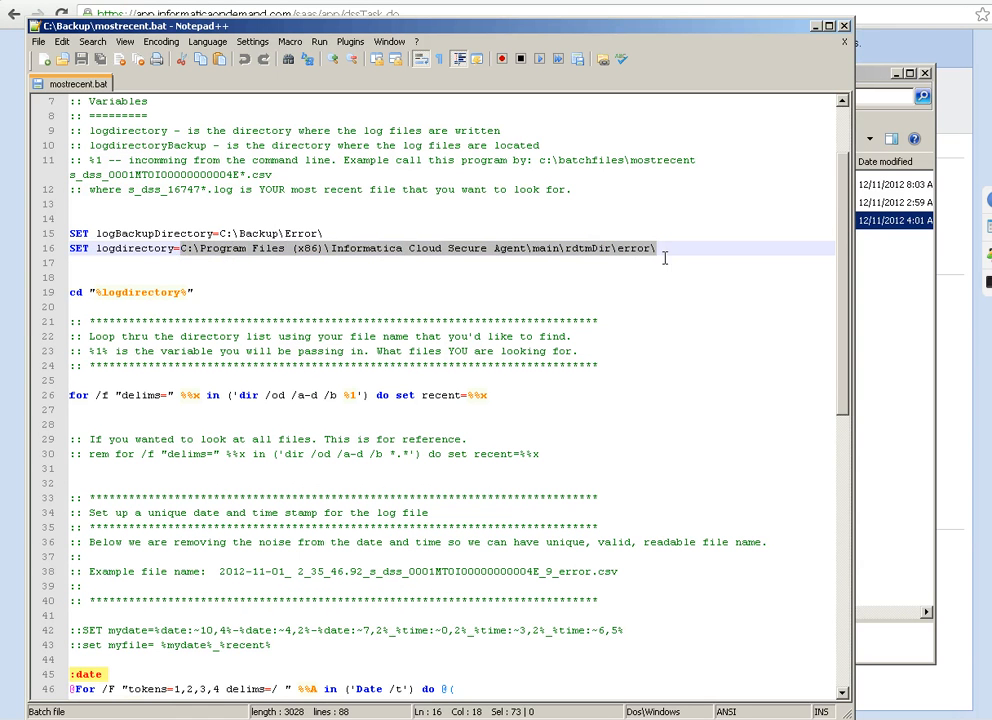
{"action": "key", "text": "Down"}
{"action": "left_click_drag", "start_coordinate": [331, 234], "coordinate": [218, 234]}
{"action": "left_click", "coordinate": [327, 234]}
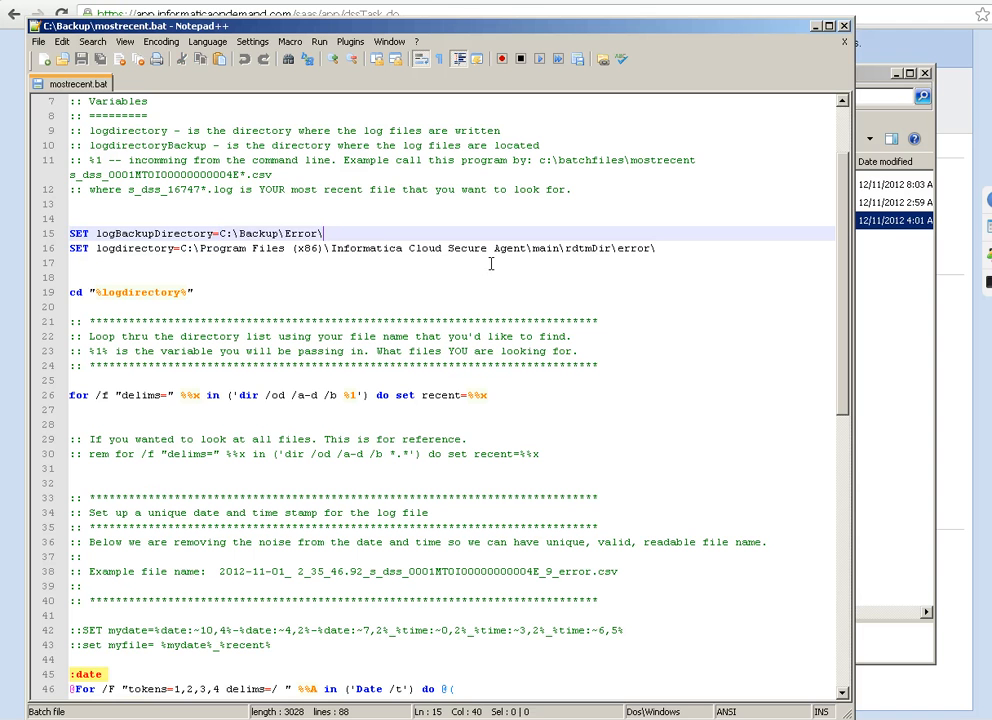
Examine the date and time blocks of mostrecent.bat, followed by the output file name and copy commands.
{"action": "scroll", "coordinate": [491, 263], "scroll_direction": "down", "scroll_amount": 7}
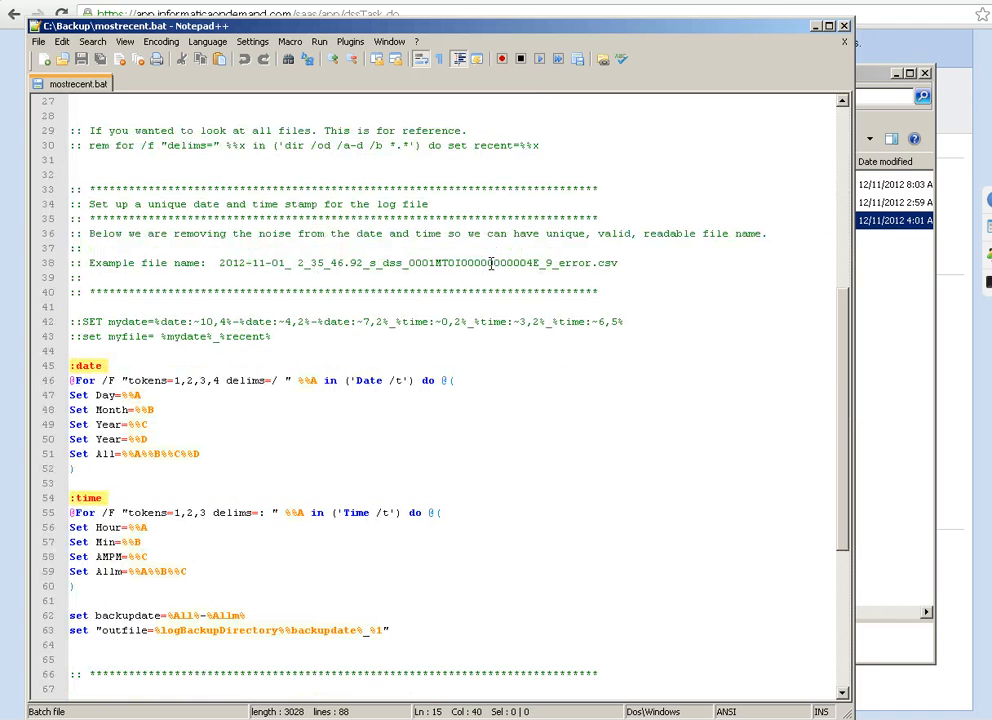
{"action": "left_click_drag", "start_coordinate": [79, 472], "coordinate": [69, 380]}
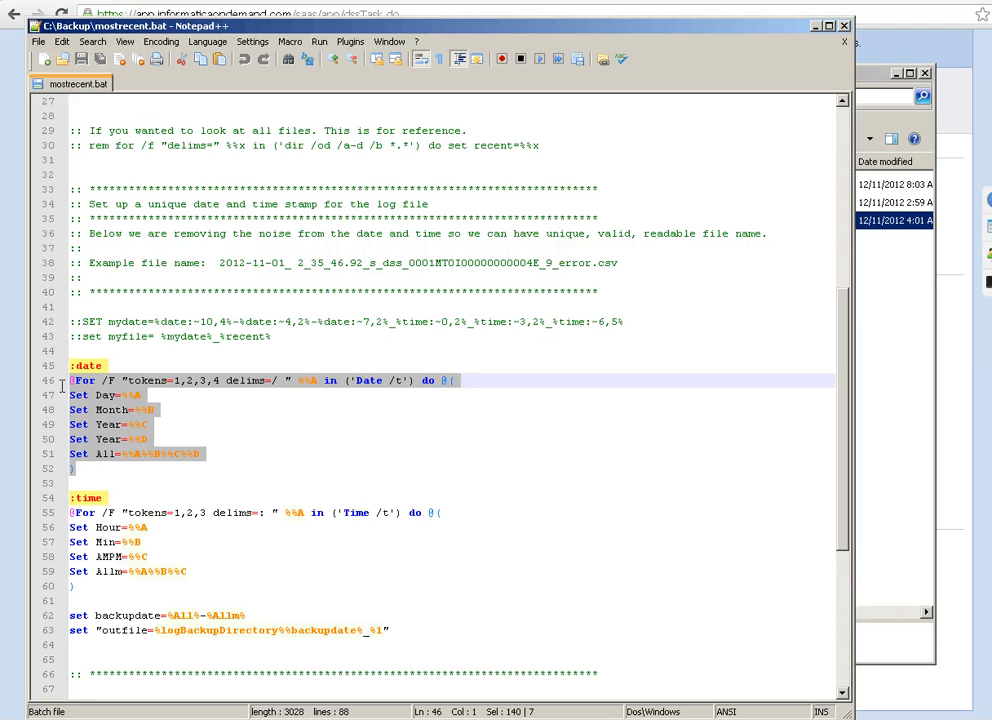
{"action": "scroll", "coordinate": [130, 517], "scroll_direction": "down", "scroll_amount": 2}
{"action": "left_click_drag", "start_coordinate": [79, 514], "coordinate": [49, 425]}
{"action": "scroll", "coordinate": [150, 521], "scroll_direction": "down", "scroll_amount": 2}
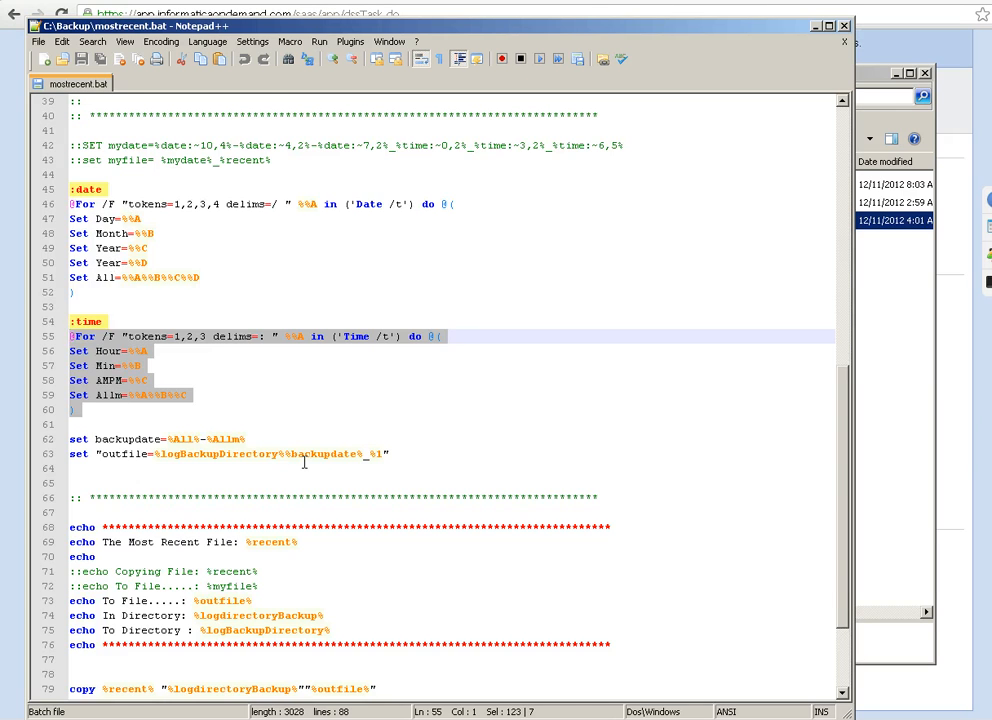
{"action": "scroll", "coordinate": [304, 462], "scroll_direction": "down", "scroll_amount": 3}
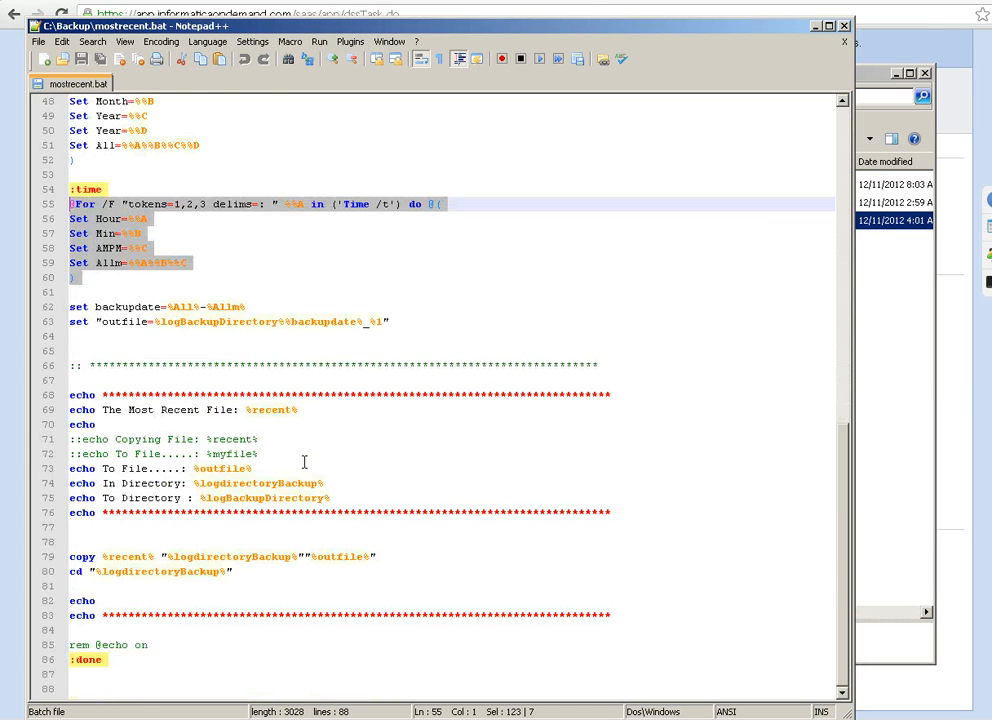
Minimize the batch file's editor and open the Error subfolder of C:\Backup in File Explorer.
{"action": "left_click", "coordinate": [816, 26]}
{"action": "double_click", "coordinate": [529, 182]}
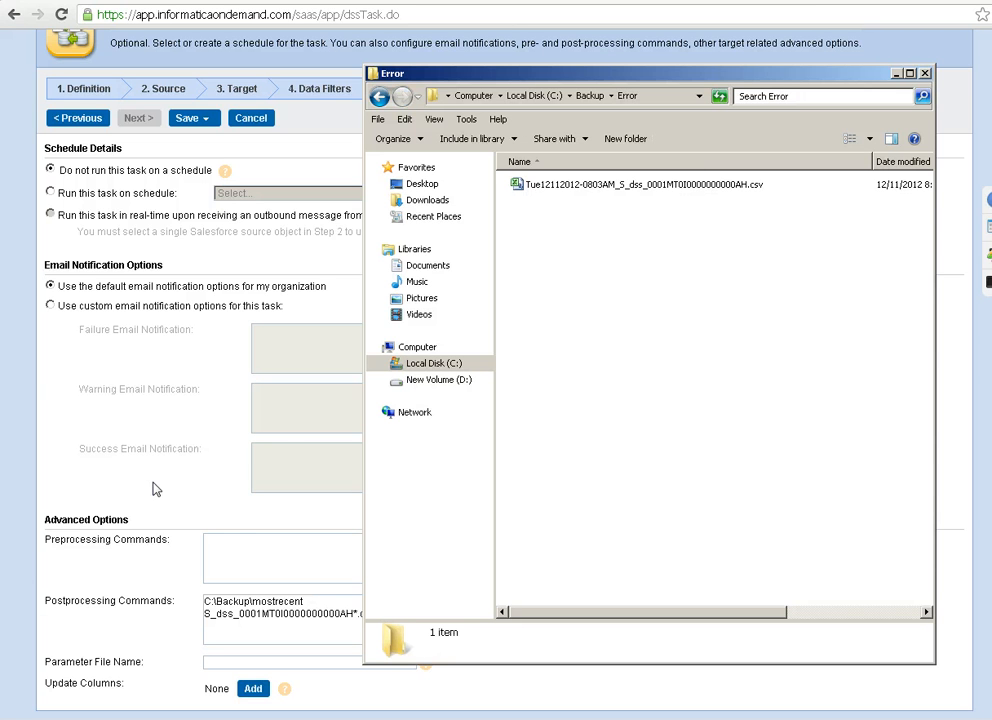
{"action": "left_click", "coordinate": [201, 492]}
{"action": "left_click", "coordinate": [380, 614]}
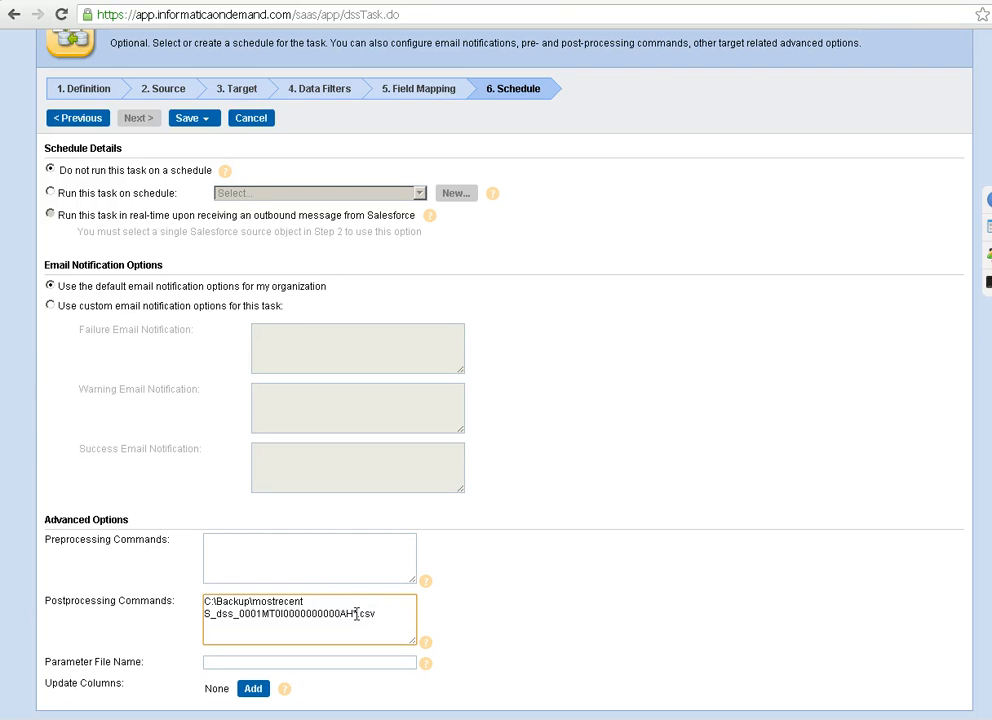
{"action": "left_click_drag", "start_coordinate": [354, 614], "coordinate": [199, 612]}
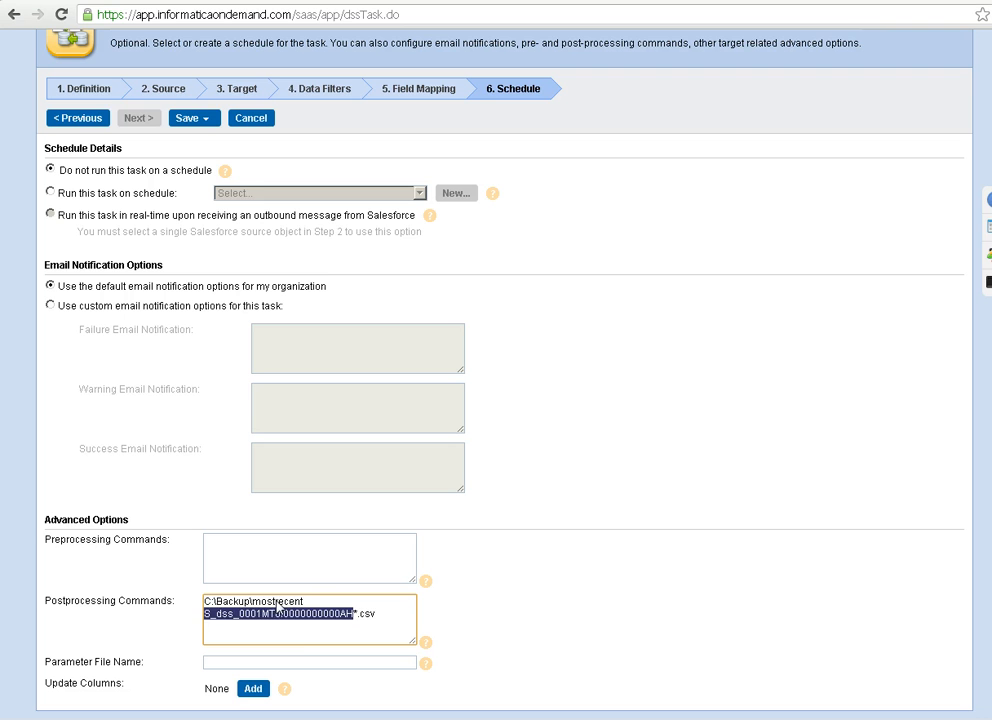
{"action": "left_click_drag", "start_coordinate": [278, 606], "coordinate": [245, 613]}
{"action": "left_click", "coordinate": [200, 119]}
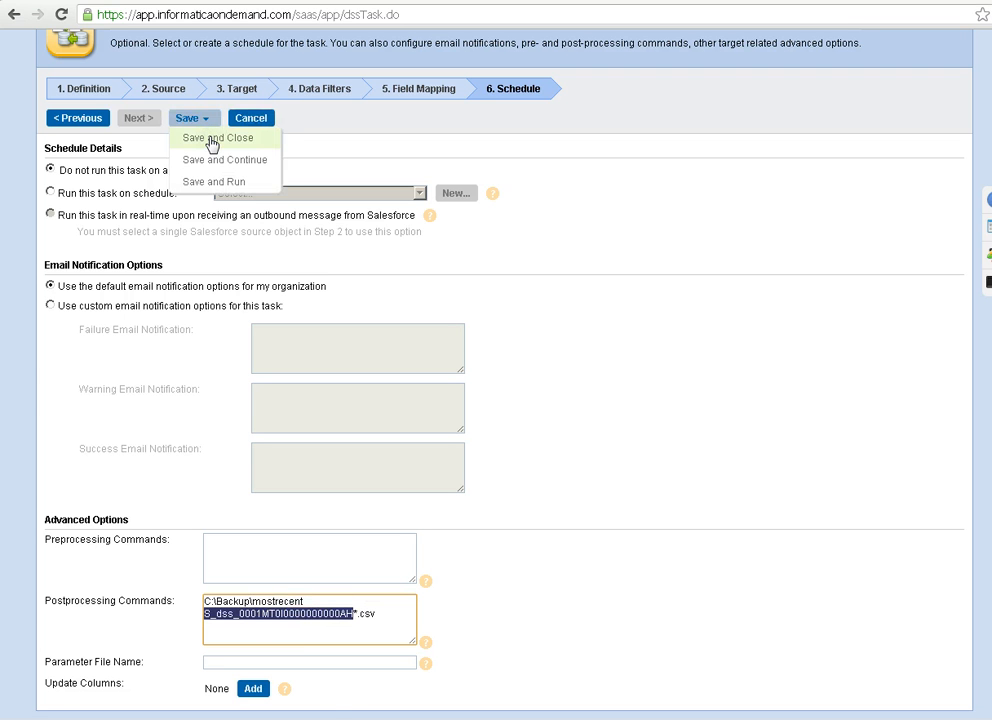
{"action": "left_click", "coordinate": [212, 142]}
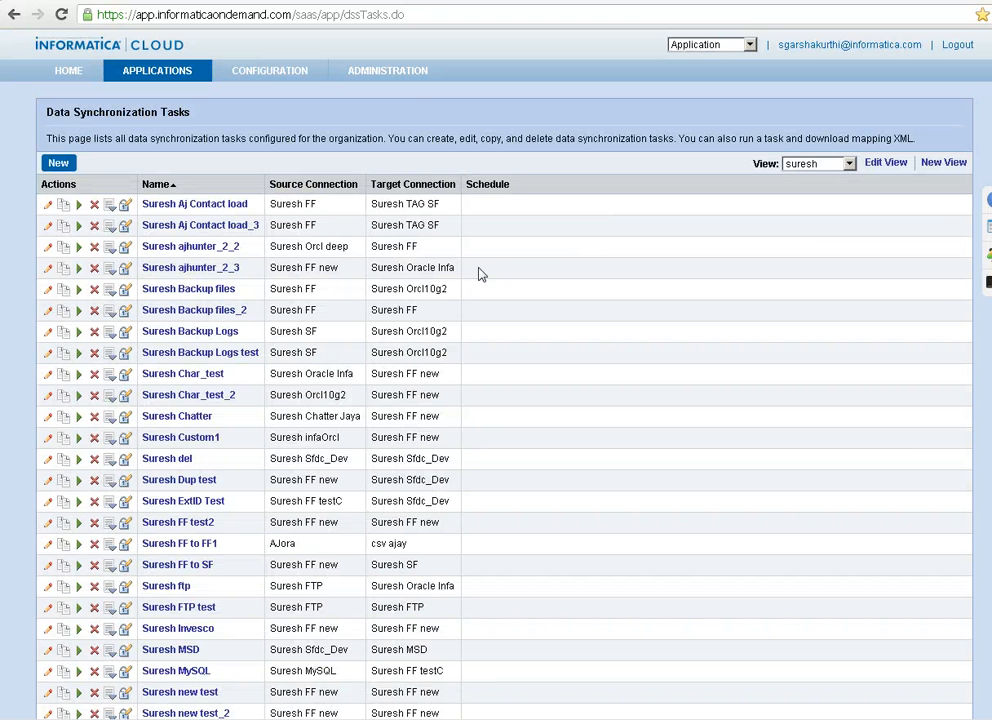
Reopen the Backup files synchronization task for editing at its Schedule step, and save and run it.
{"action": "left_click", "coordinate": [183, 290]}
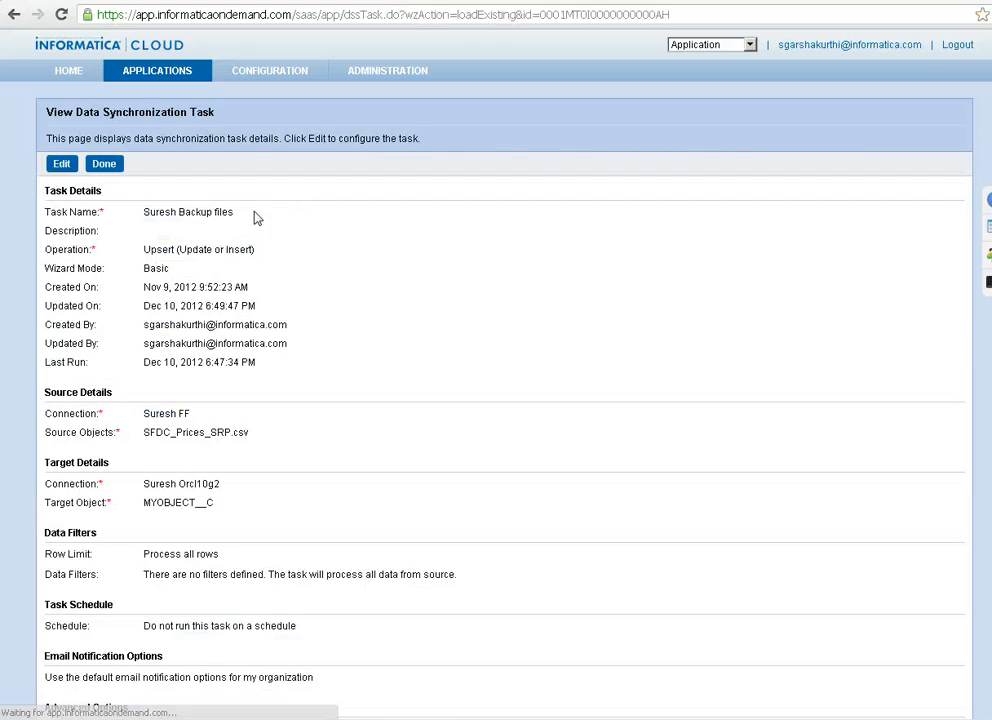
{"action": "left_click", "coordinate": [60, 165]}
{"action": "left_click", "coordinate": [525, 188]}
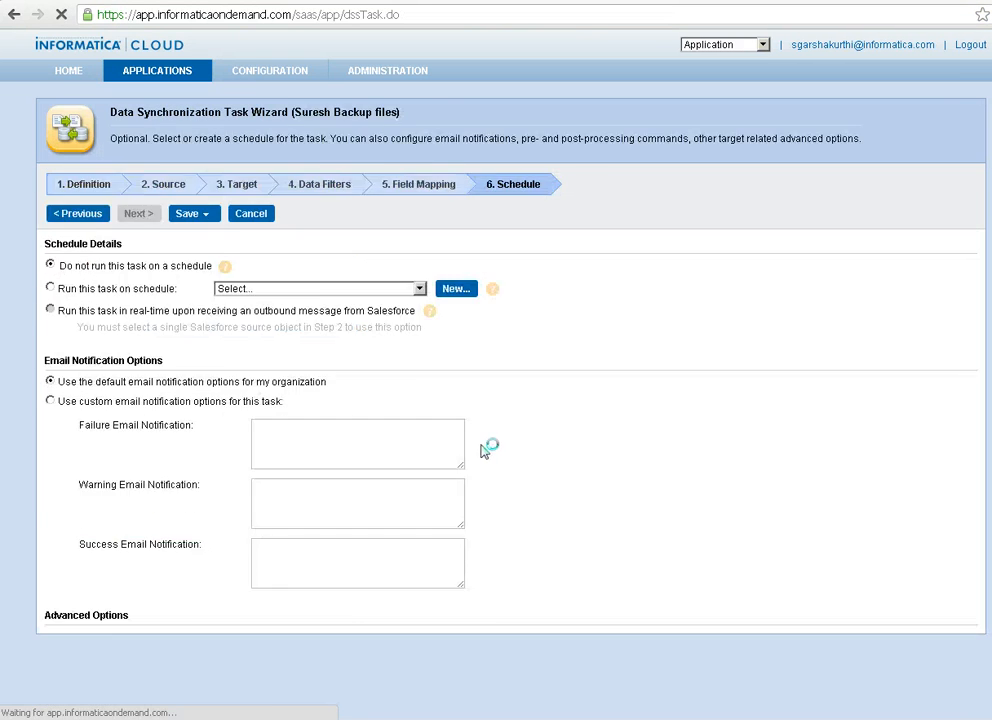
{"action": "scroll", "coordinate": [452, 479], "scroll_direction": "down", "scroll_amount": 3}
{"action": "left_click", "coordinate": [310, 622]}
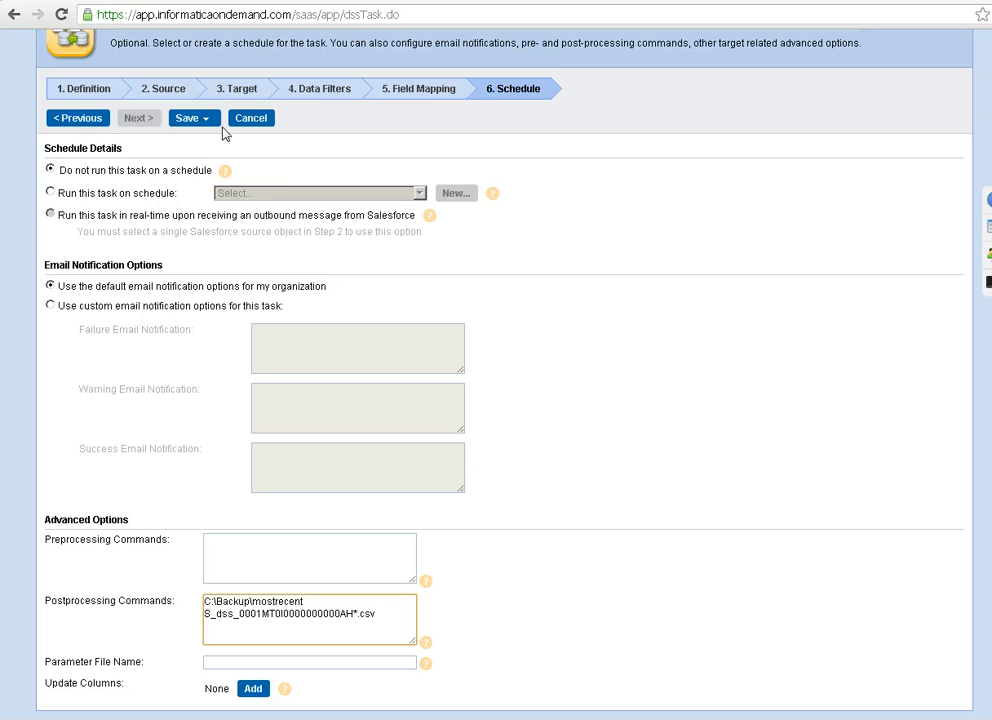
{"action": "left_click", "coordinate": [200, 119]}
{"action": "left_click", "coordinate": [213, 181]}
{"action": "left_click", "coordinate": [548, 386]}
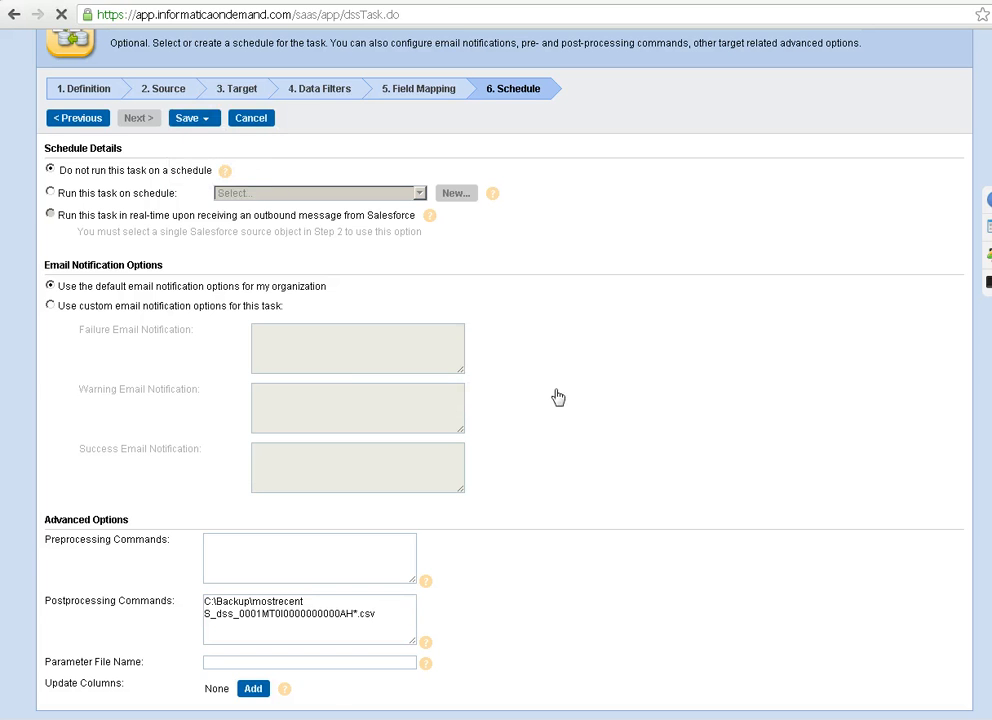
Switch to File Explorer and arrange the Secure Agent's rdtmDir\error folder window so the C:\Backup\Error window can be viewed with it.
{"action": "left_click", "coordinate": [128, 662]}
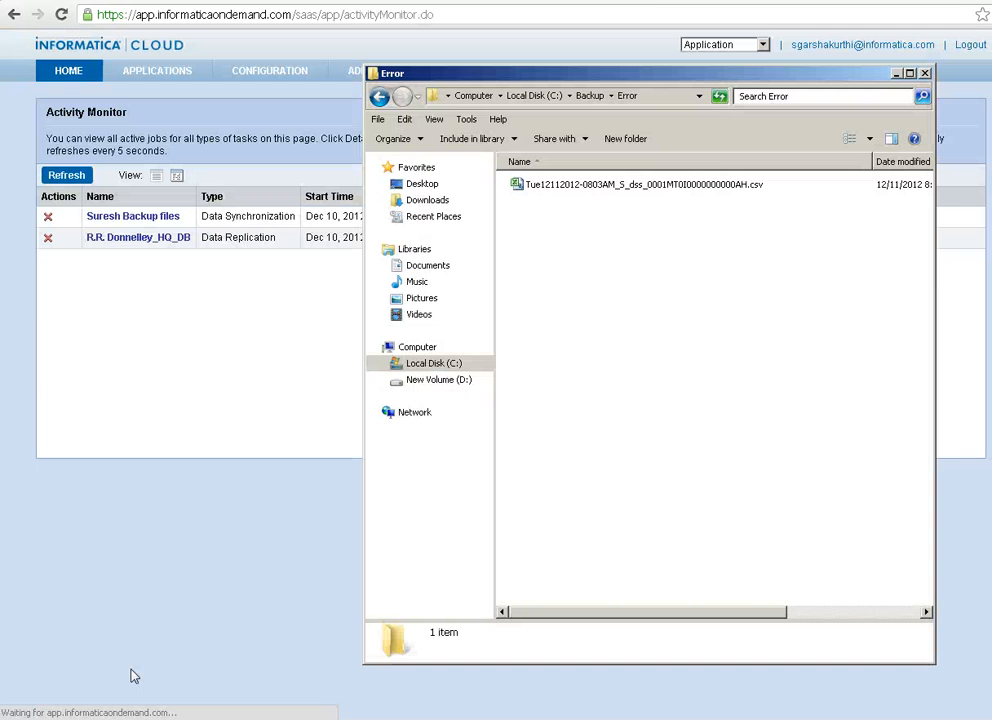
{"action": "left_click", "coordinate": [130, 718]}
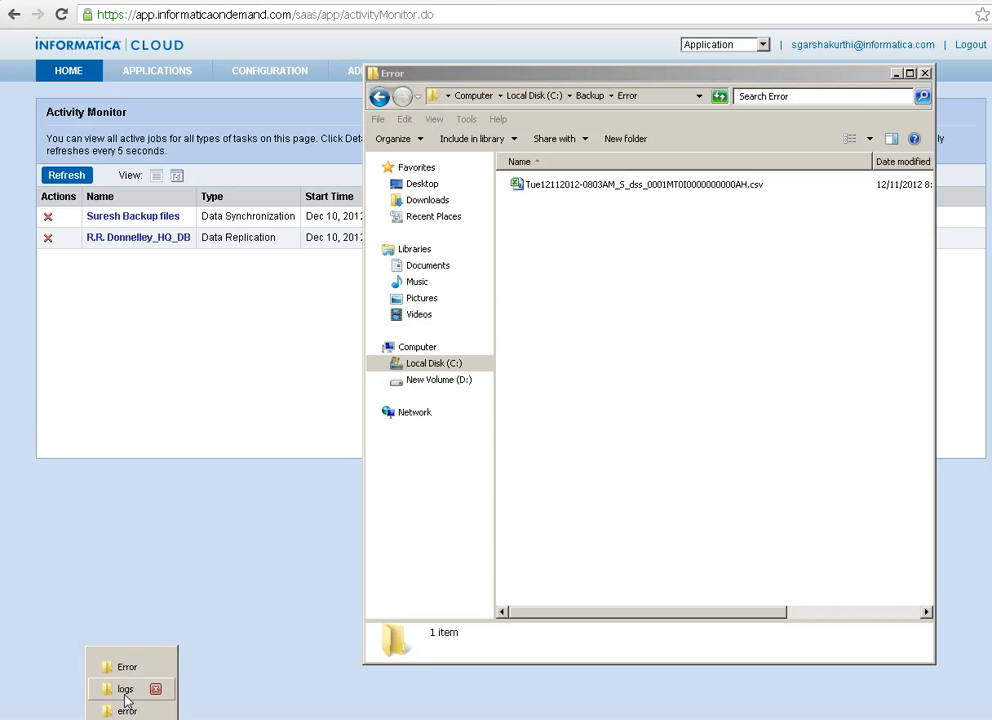
{"action": "left_click", "coordinate": [127, 710]}
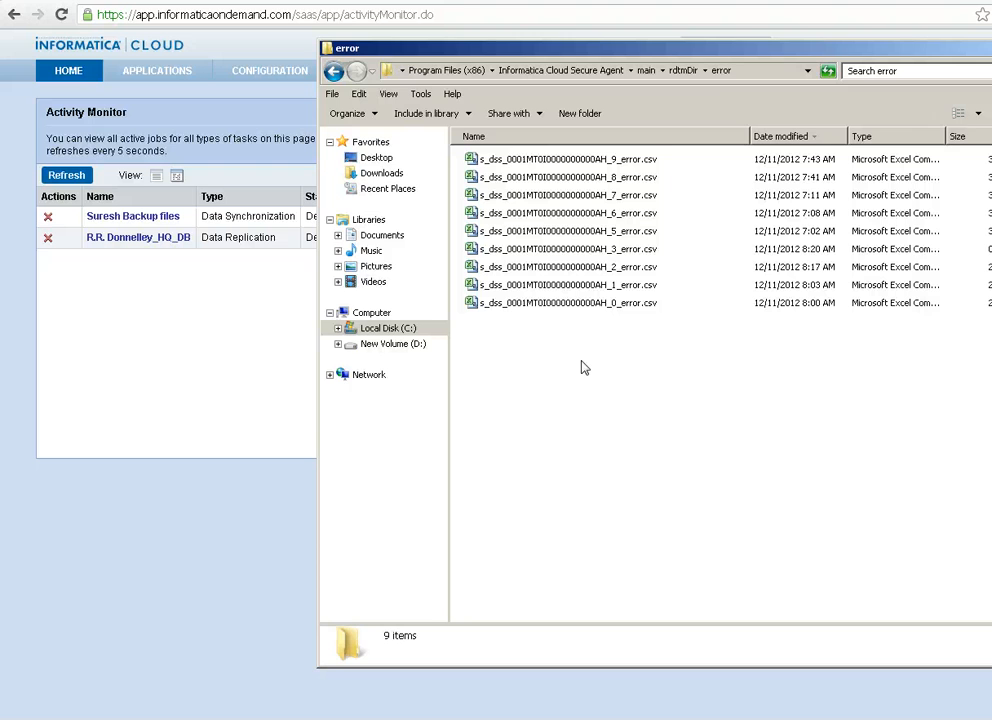
{"action": "left_click_drag", "start_coordinate": [724, 58], "coordinate": [722, 272]}
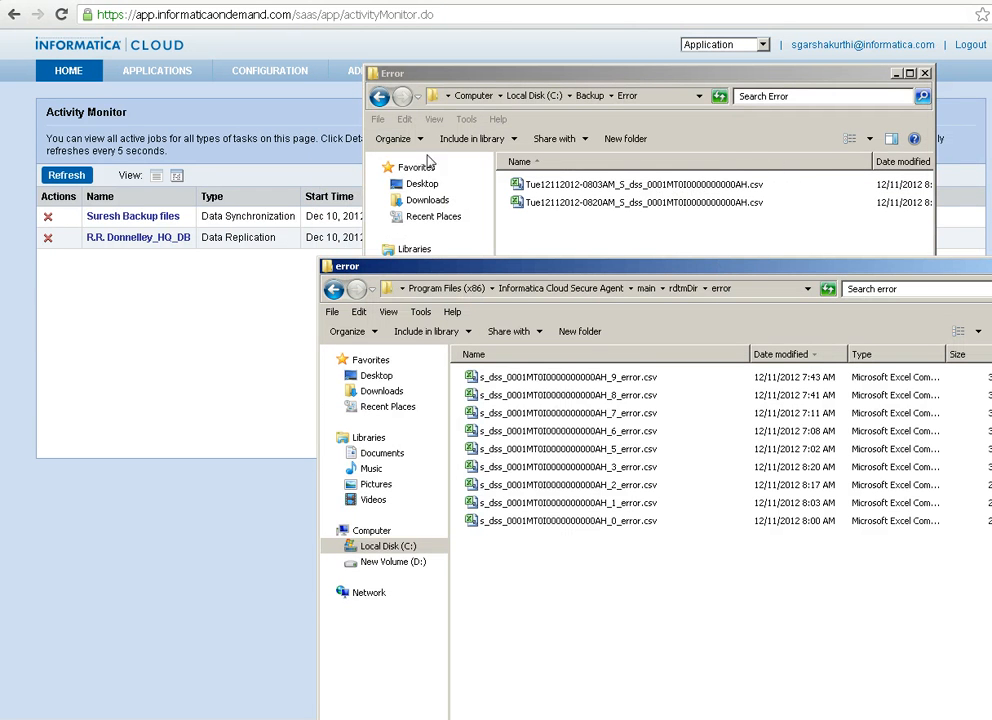
{"action": "left_click_drag", "start_coordinate": [368, 147], "coordinate": [268, 147]}
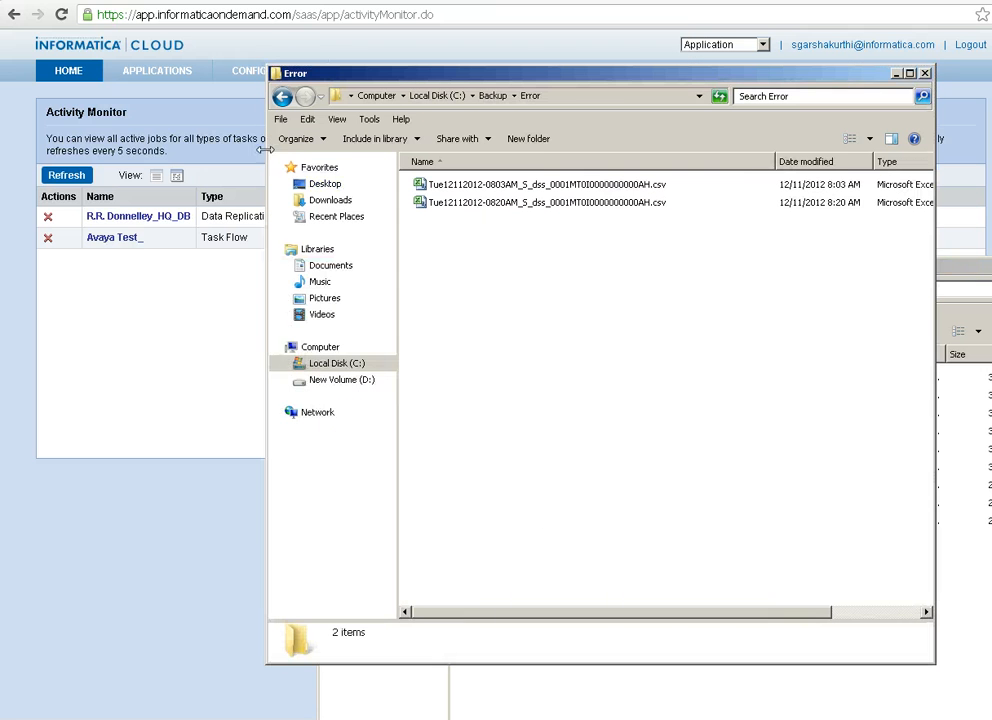
{"action": "left_click", "coordinate": [600, 203]}
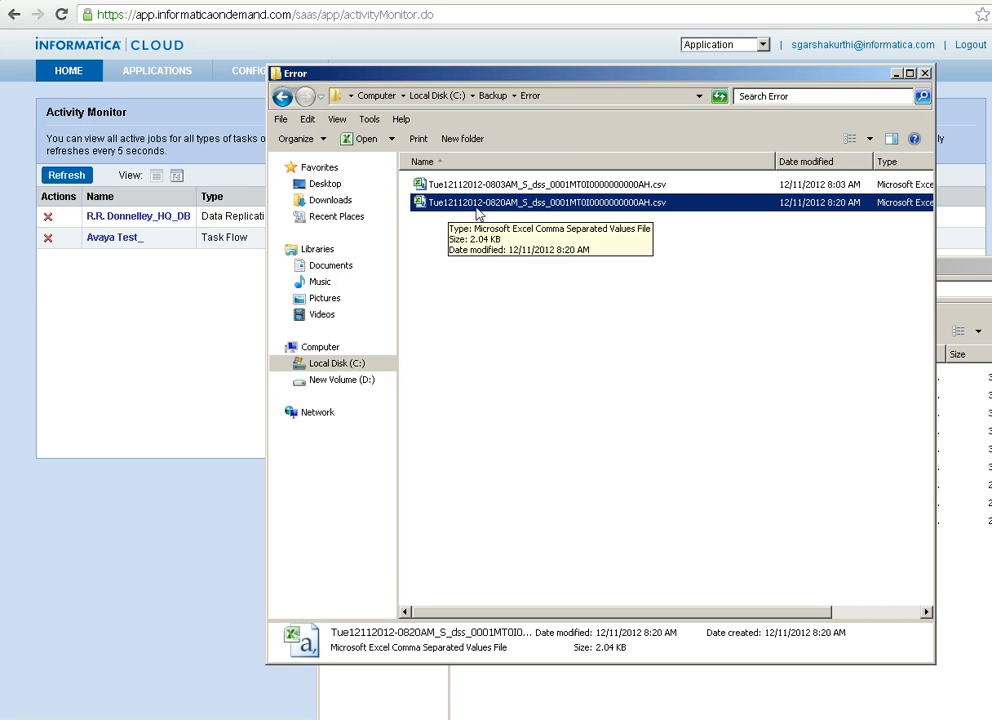
{"action": "left_click", "coordinate": [525, 692]}
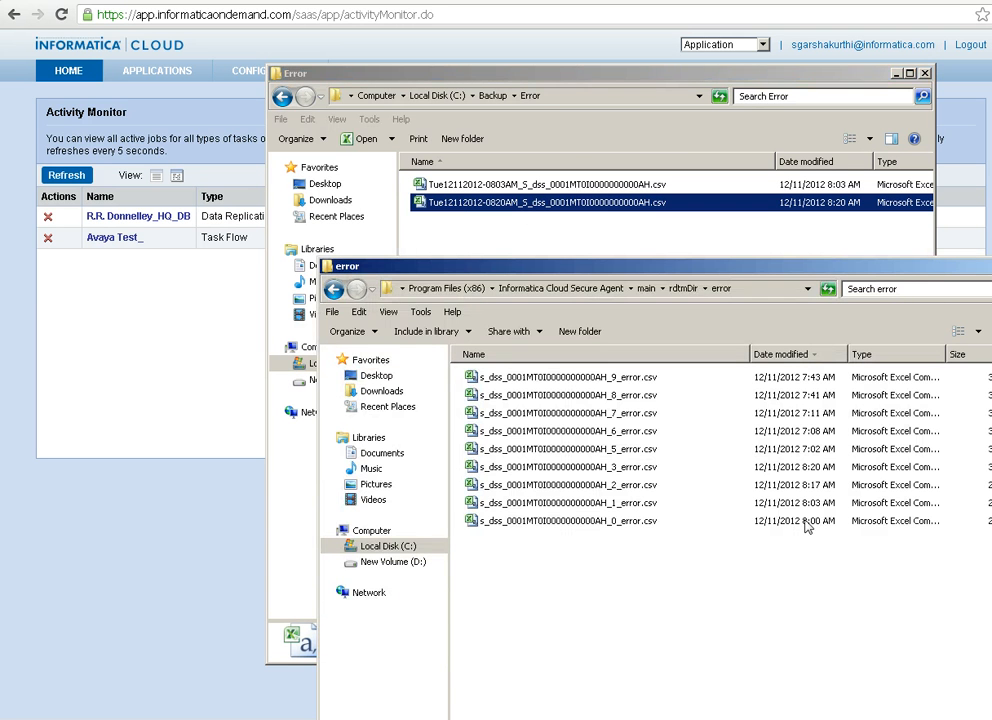
{"action": "left_click", "coordinate": [616, 470]}
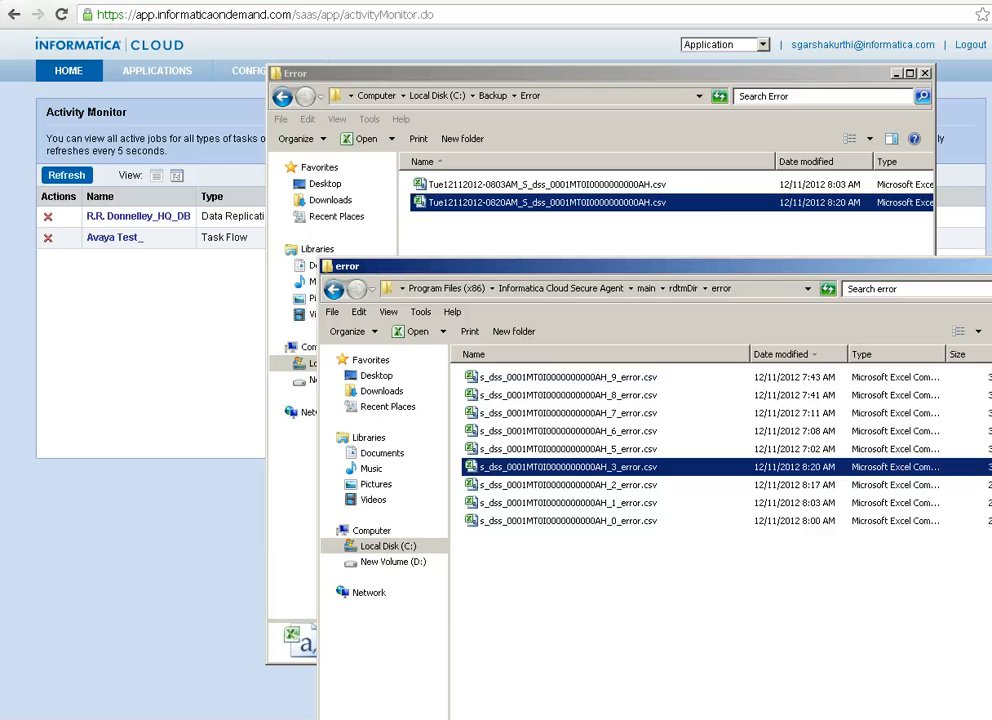
{"action": "left_click", "coordinate": [991, 266]}
{"action": "left_click", "coordinate": [896, 74]}
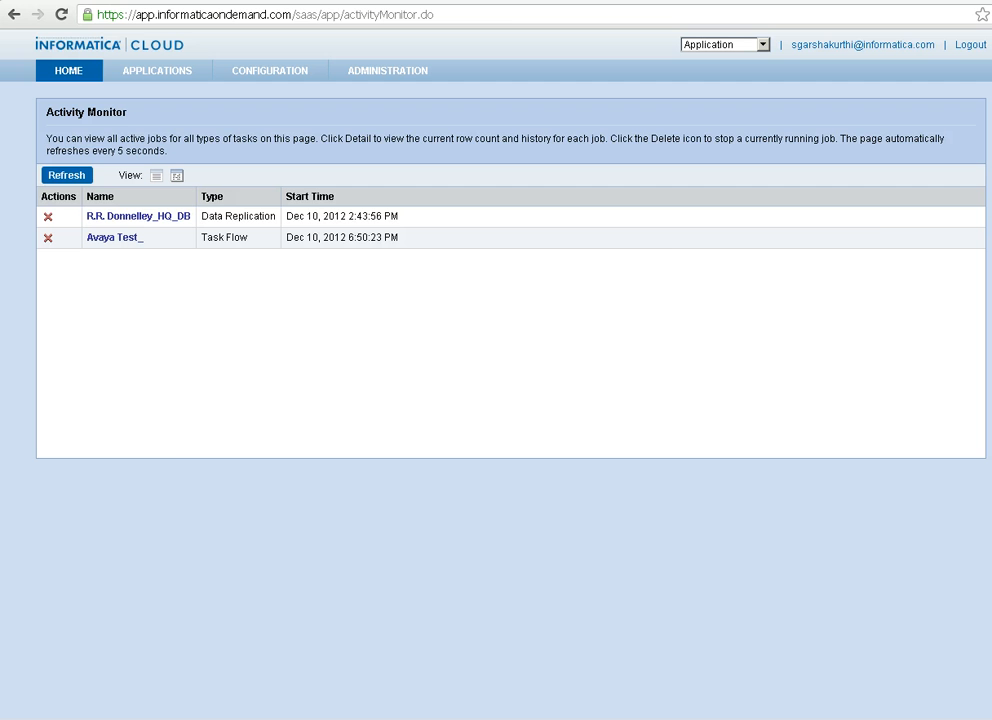
Bring up the Secure Agent's logs folder, go to the neighbouring error folder under rdtmDir, and return to the browser.
{"action": "left_click", "coordinate": [126, 690]}
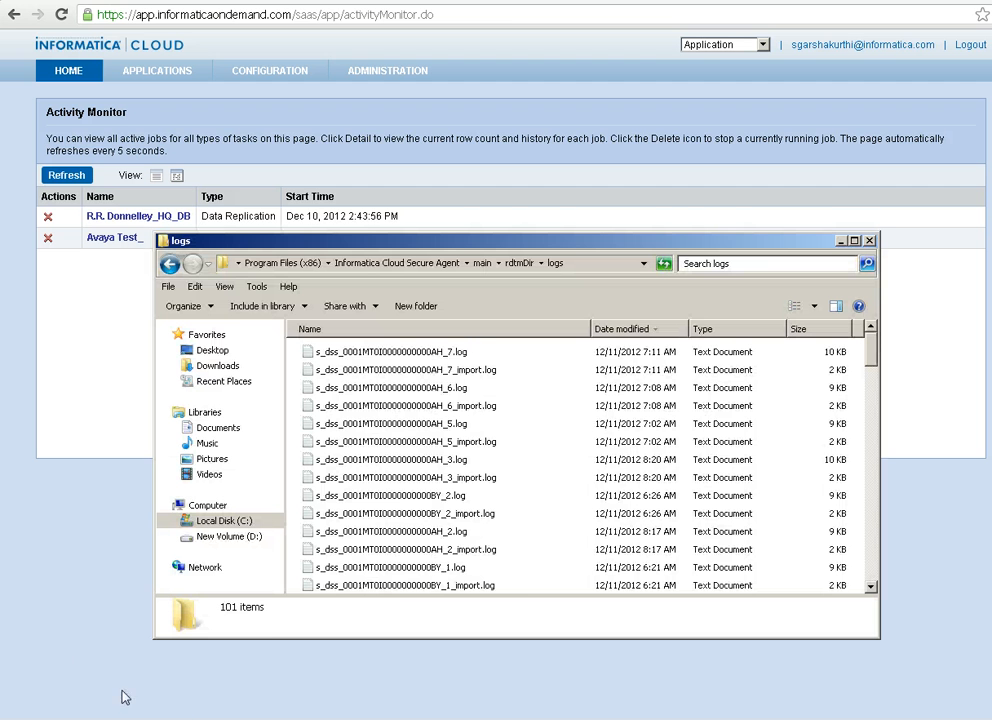
{"action": "left_click", "coordinate": [348, 356]}
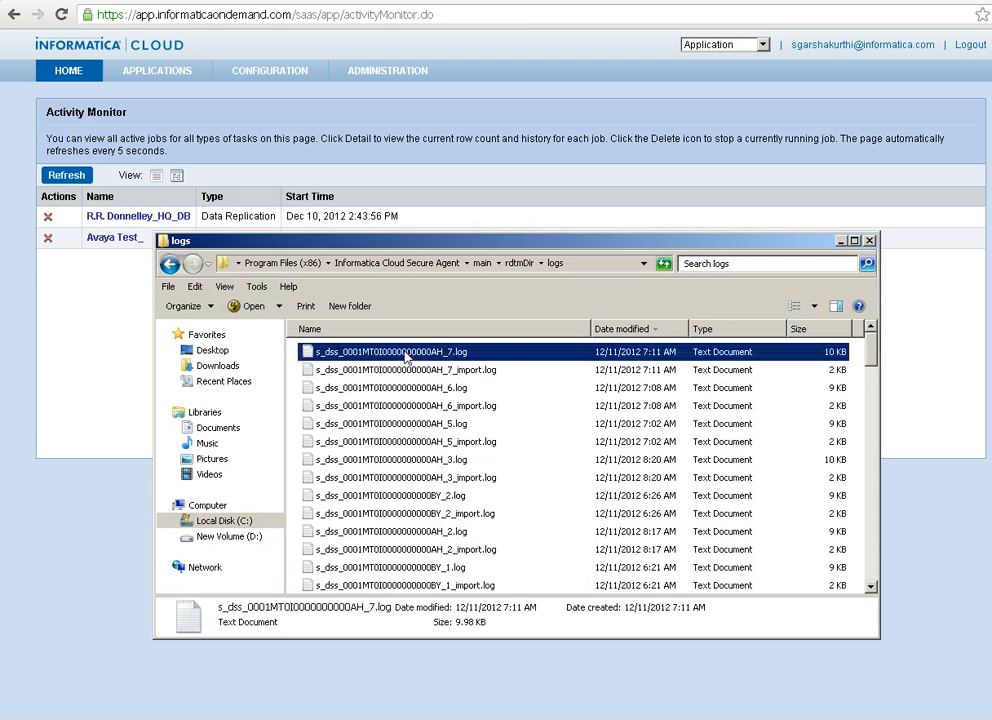
{"action": "left_click", "coordinate": [168, 265]}
{"action": "double_click", "coordinate": [333, 371]}
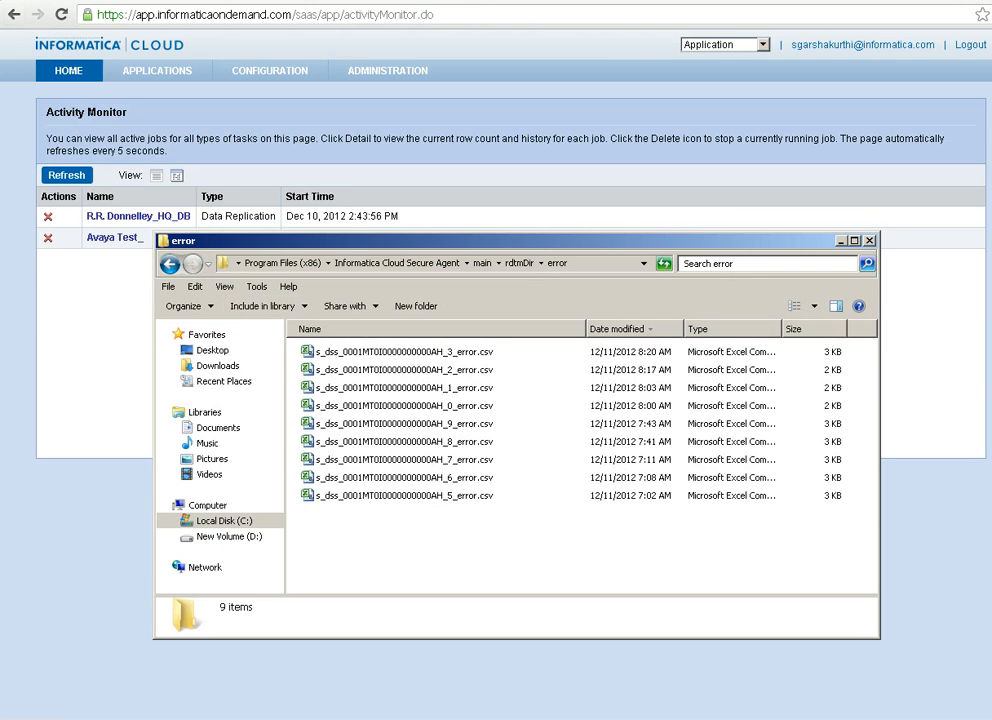
{"action": "left_click", "coordinate": [103, 391]}
Open the latest Backup files job from the Activity Log and open its task for editing at the Schedule step.
{"action": "mouse_move", "coordinate": [68, 72]}
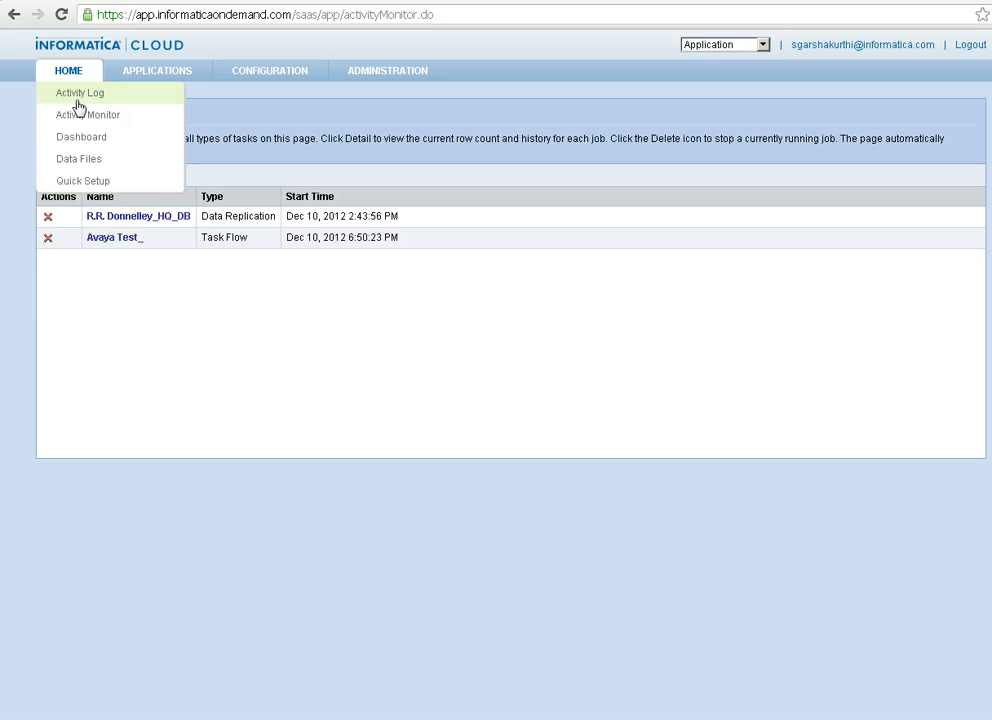
{"action": "left_click", "coordinate": [79, 100]}
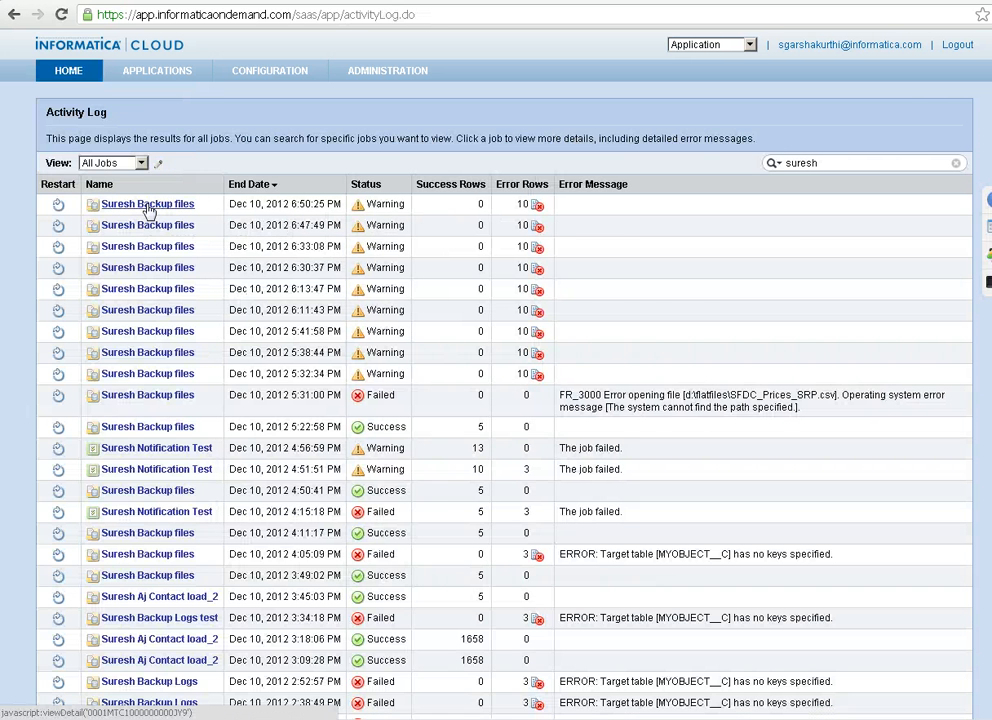
{"action": "left_click", "coordinate": [148, 204]}
{"action": "left_click", "coordinate": [165, 217]}
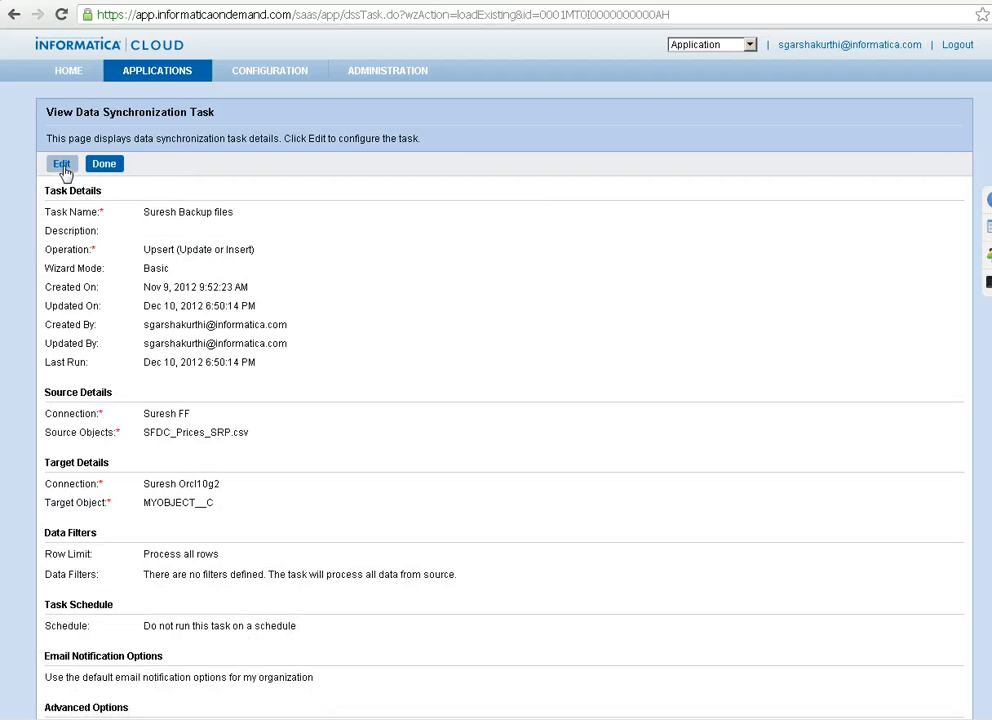
{"action": "left_click", "coordinate": [57, 163]}
{"action": "left_click", "coordinate": [503, 190]}
{"action": "scroll", "coordinate": [378, 361], "scroll_direction": "down", "scroll_amount": 2}
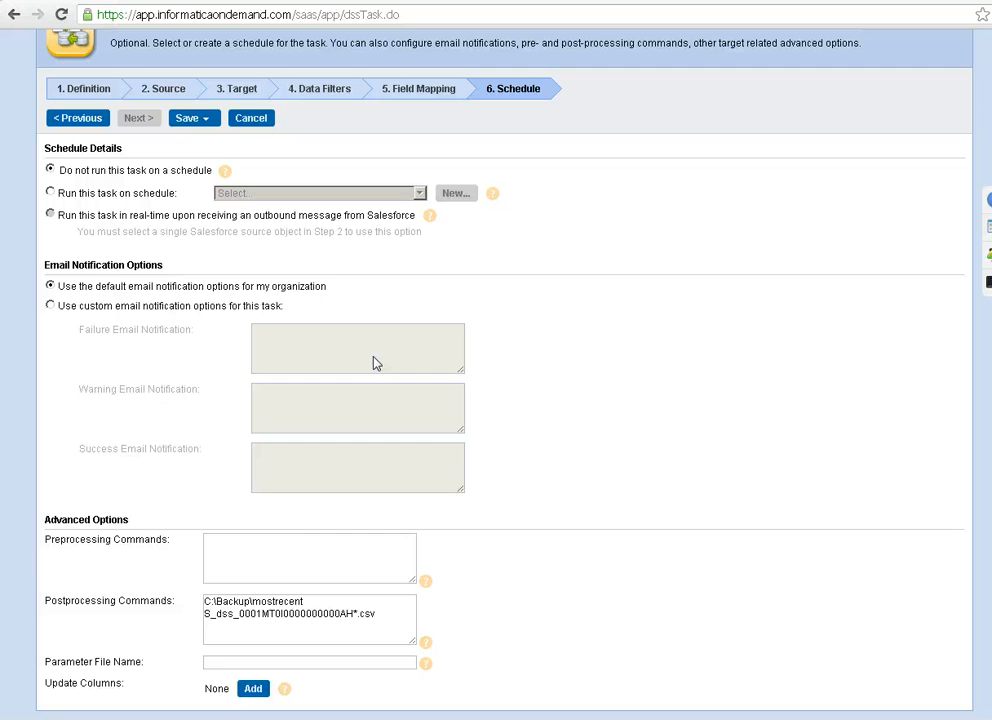
Examine the C:\Backup\mostrecent script path in the postprocessing commands, and the preprocessing commands field above it.
{"action": "left_click", "coordinate": [303, 600]}
{"action": "key", "text": "shift+Left"}
{"action": "key", "text": "shift+Left"}
{"action": "key", "text": "shift+Left"}
{"action": "key", "text": "shift+Left"}
{"action": "key", "text": "shift+Left"}
{"action": "key", "text": "shift+Left"}
{"action": "key", "text": "shift+Left"}
{"action": "key", "text": "shift+Left"}
{"action": "key", "text": "shift+Left"}
{"action": "key", "text": "shift+Left"}
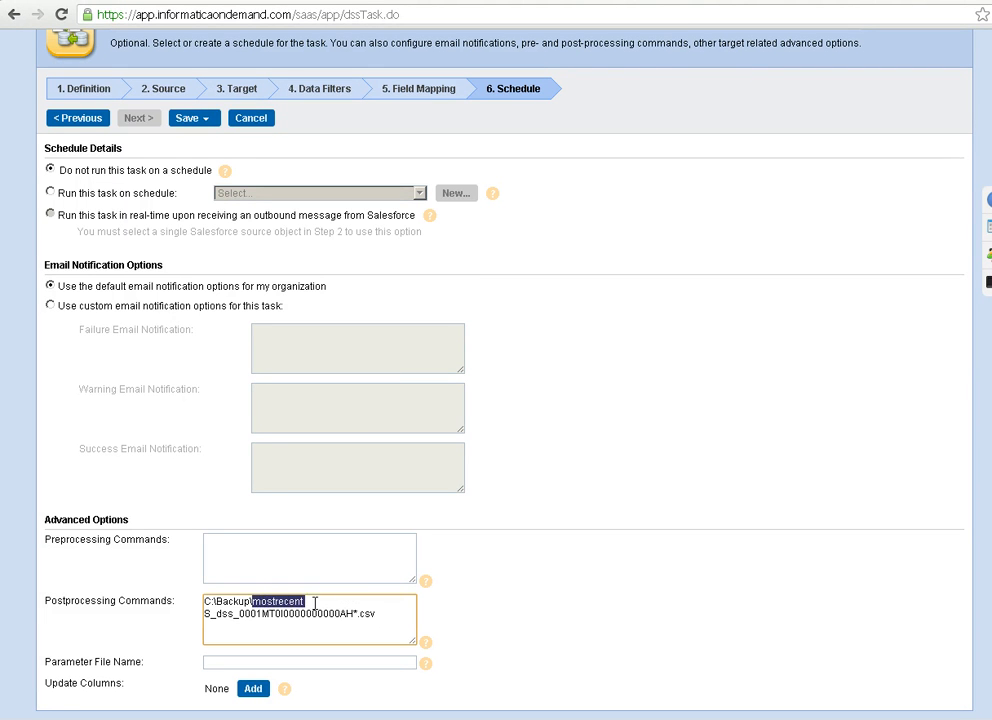
{"action": "left_click_drag", "start_coordinate": [315, 603], "coordinate": [203, 597]}
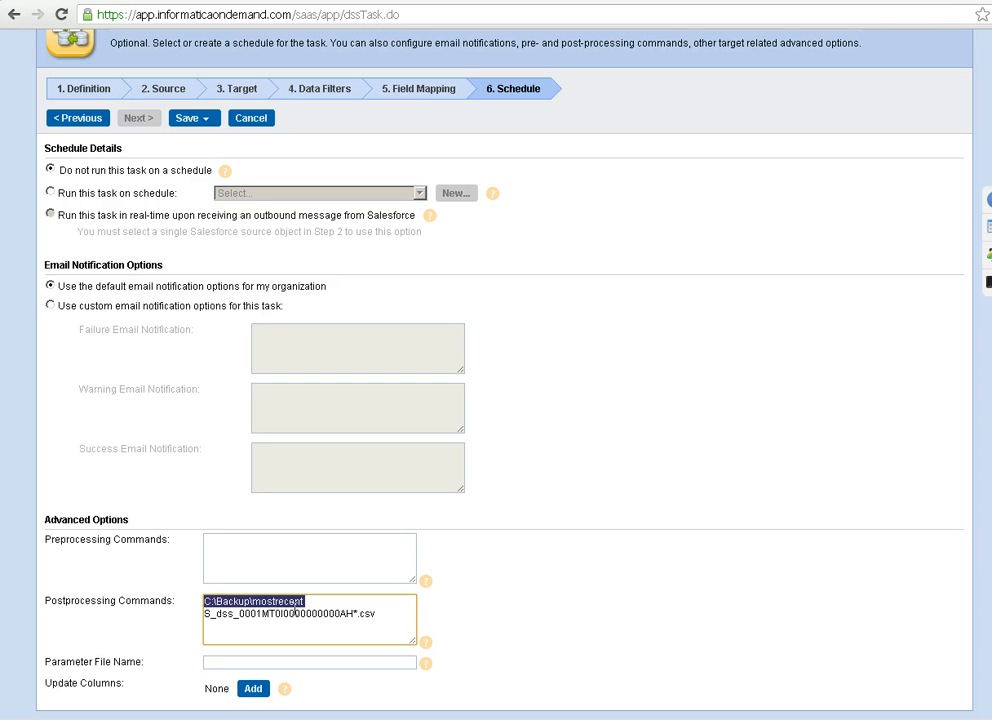
{"action": "left_click", "coordinate": [258, 557]}
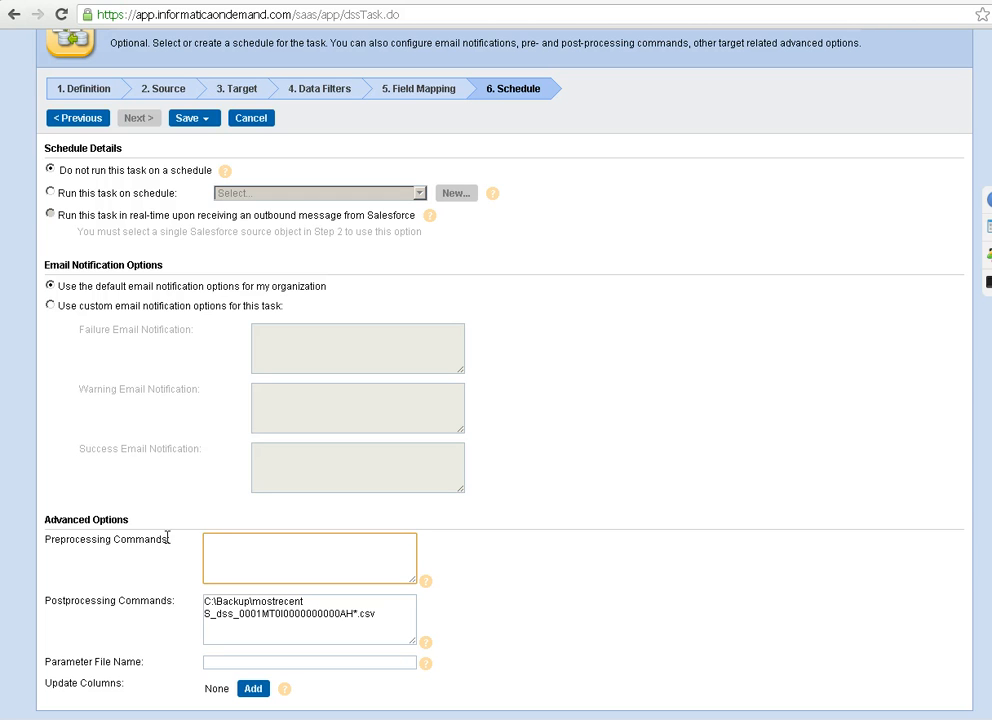
{"action": "left_click_drag", "start_coordinate": [46, 536], "coordinate": [157, 541]}
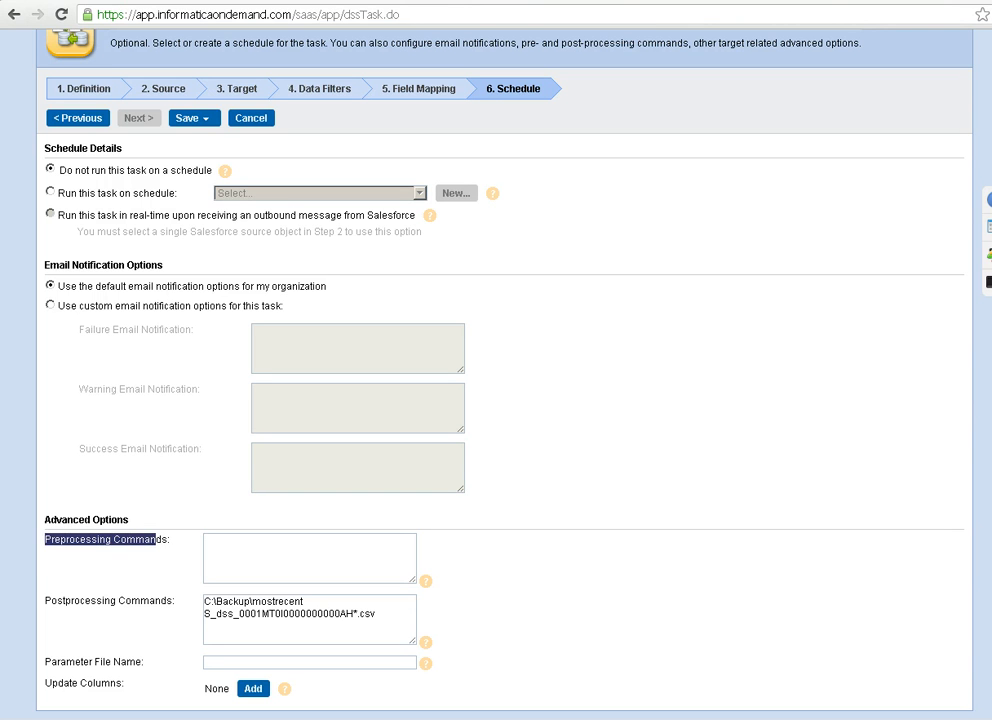